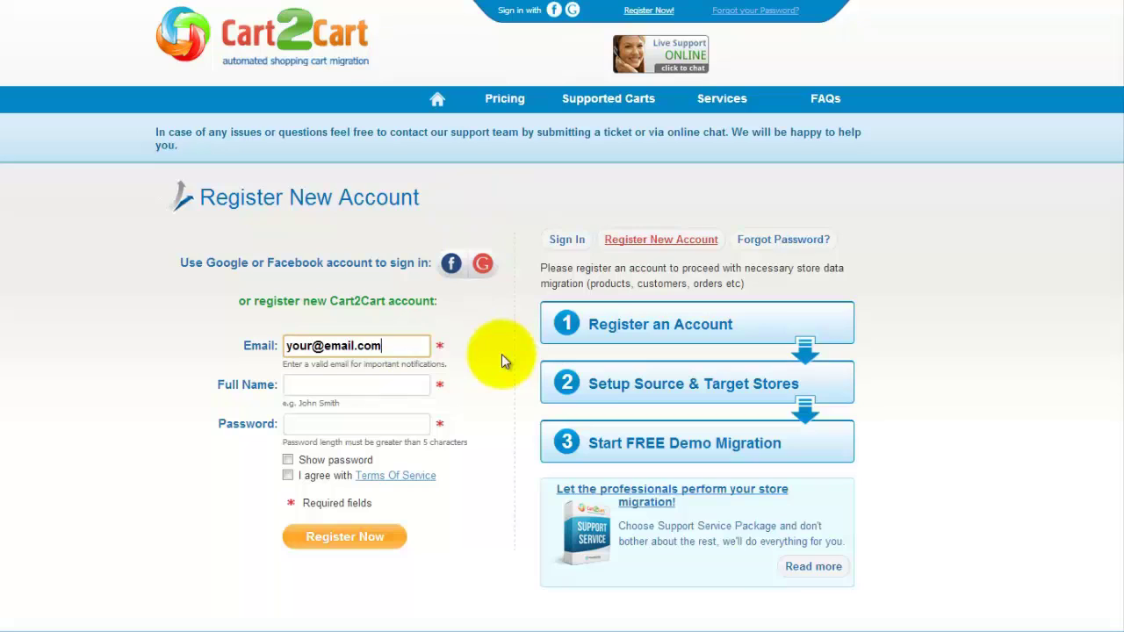
- Register the account with a full name and password, accepting the Terms of Service
key("Tab")
type("John Smith")
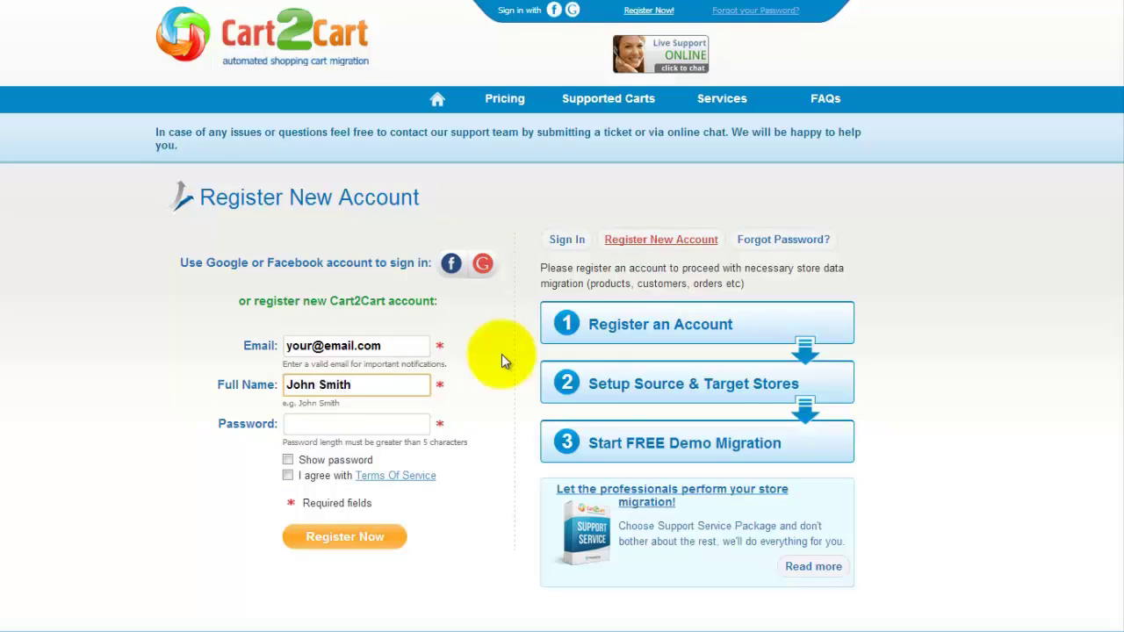
key("Tab")
type("123")
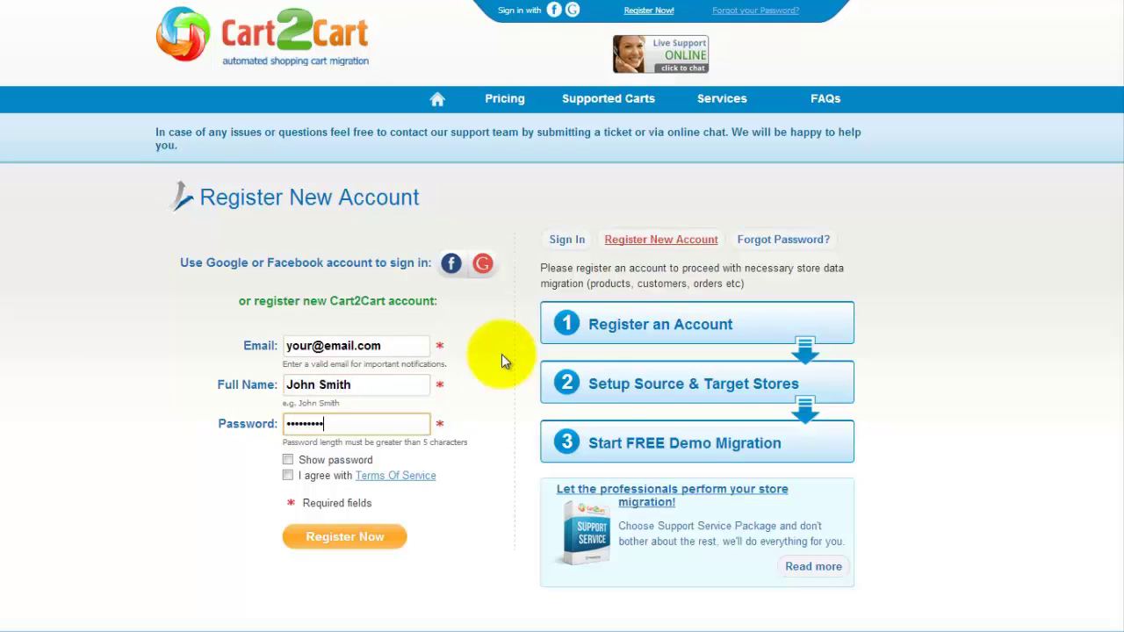
type("123456")
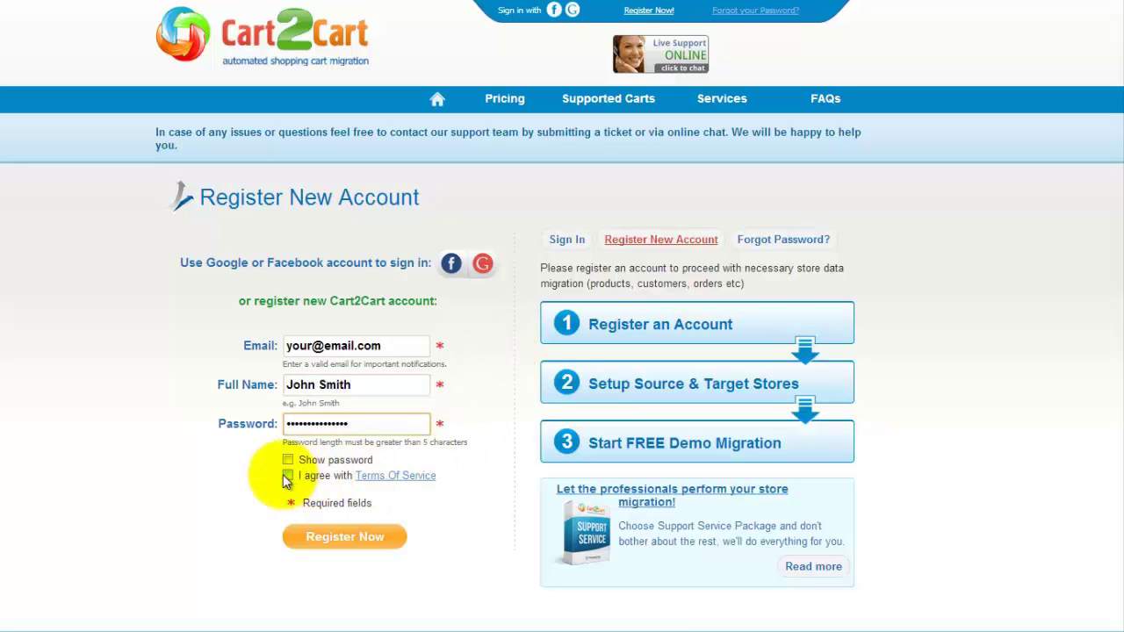
left_click(286, 477)
left_click(342, 537)
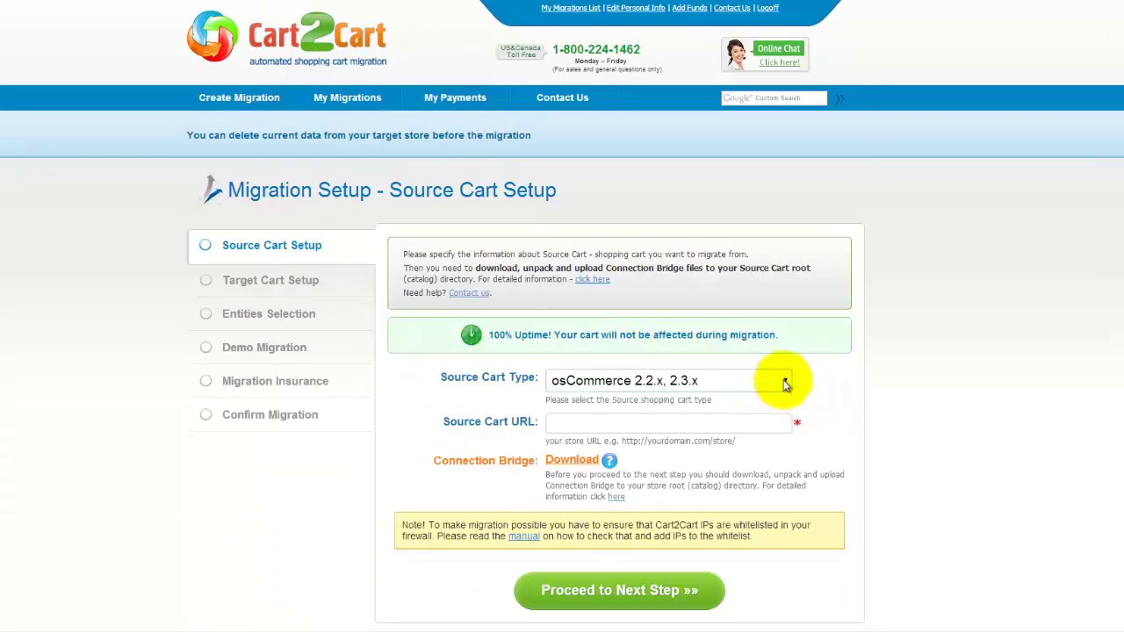
left_click(785, 383)
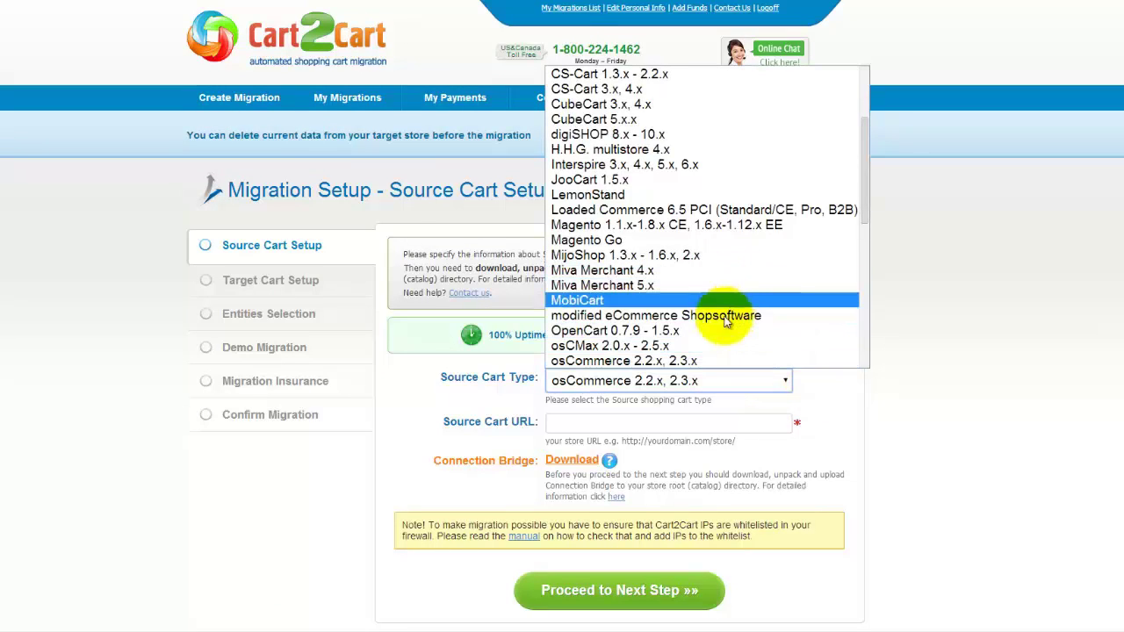
left_click(707, 360)
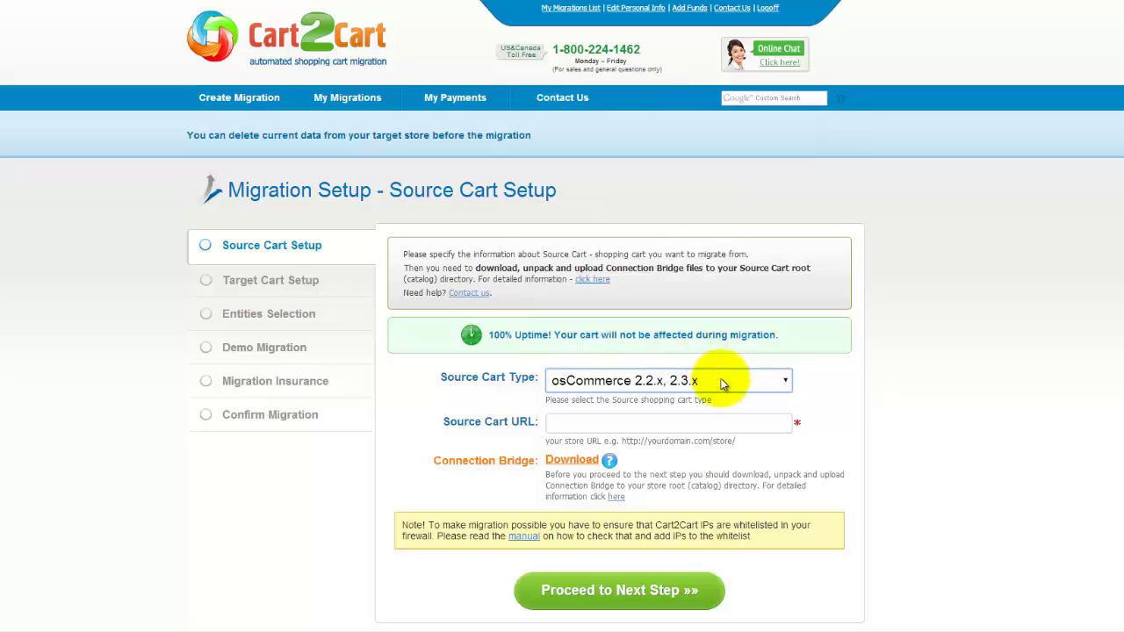
left_click(675, 426)
type("www.your-sou")
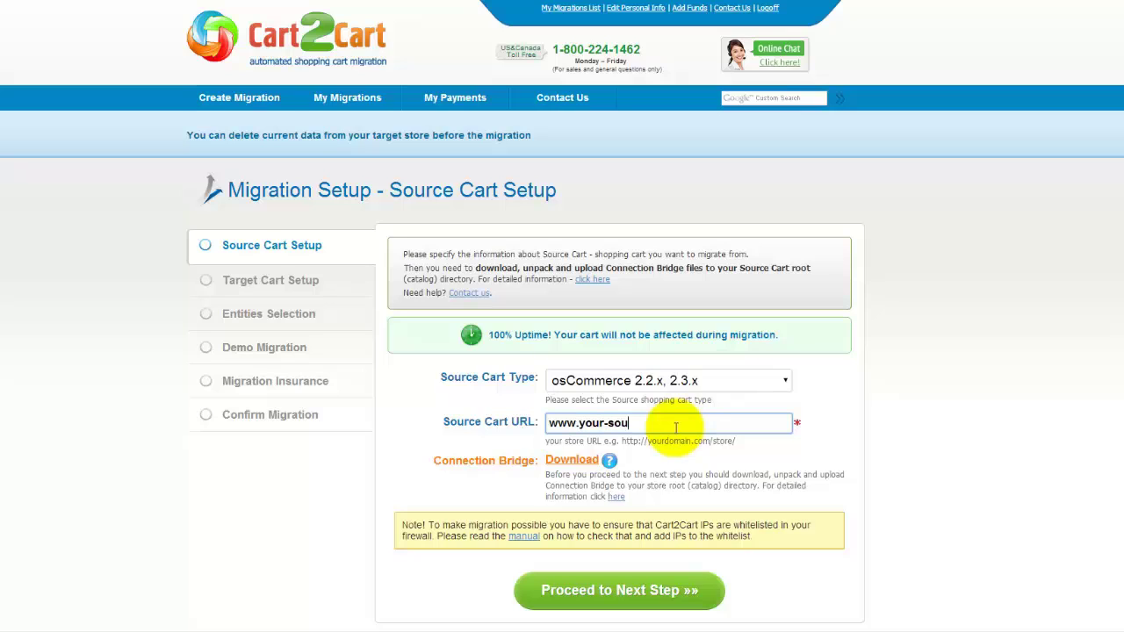
type("rce-oscommerce-store.com")
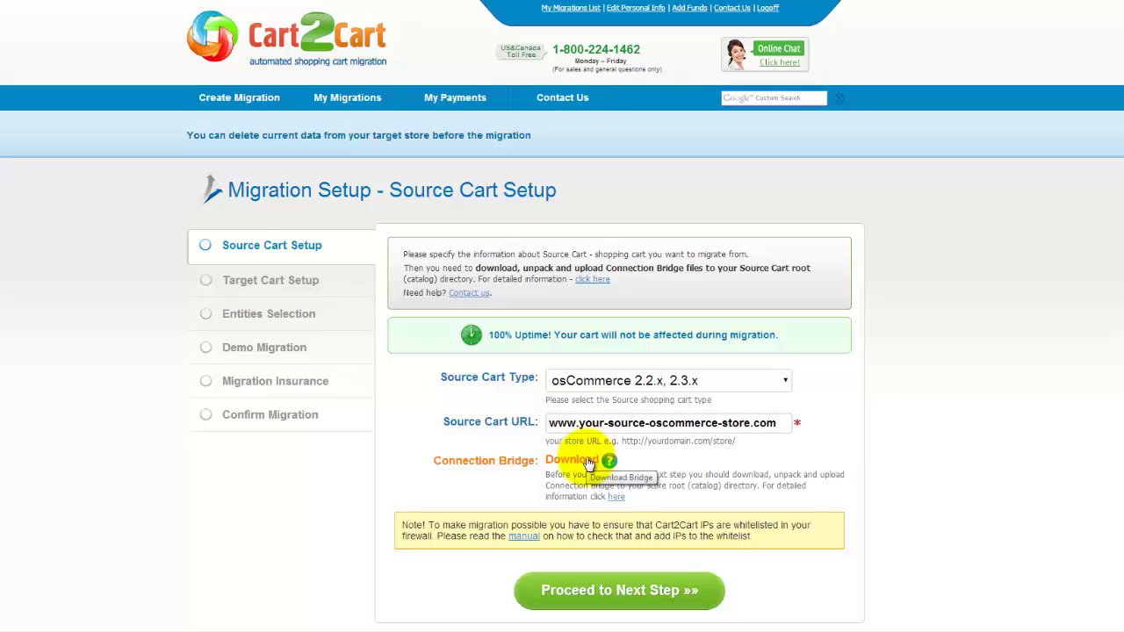
left_click(616, 496)
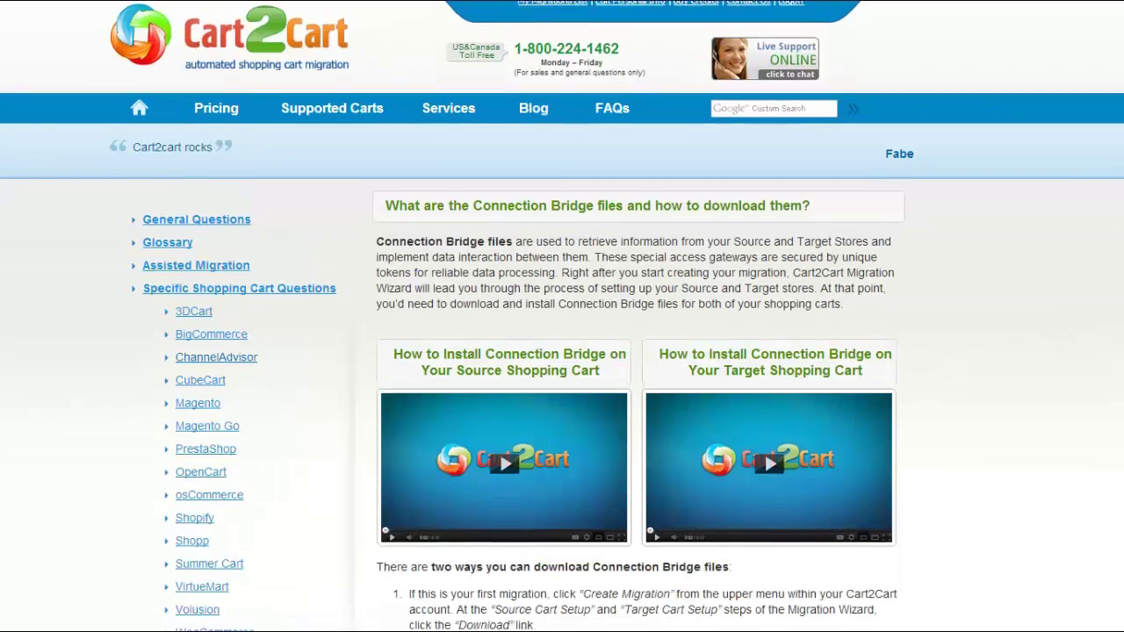
scroll(562, 351, "down", 2)
scroll(847, 284, "down", 3)
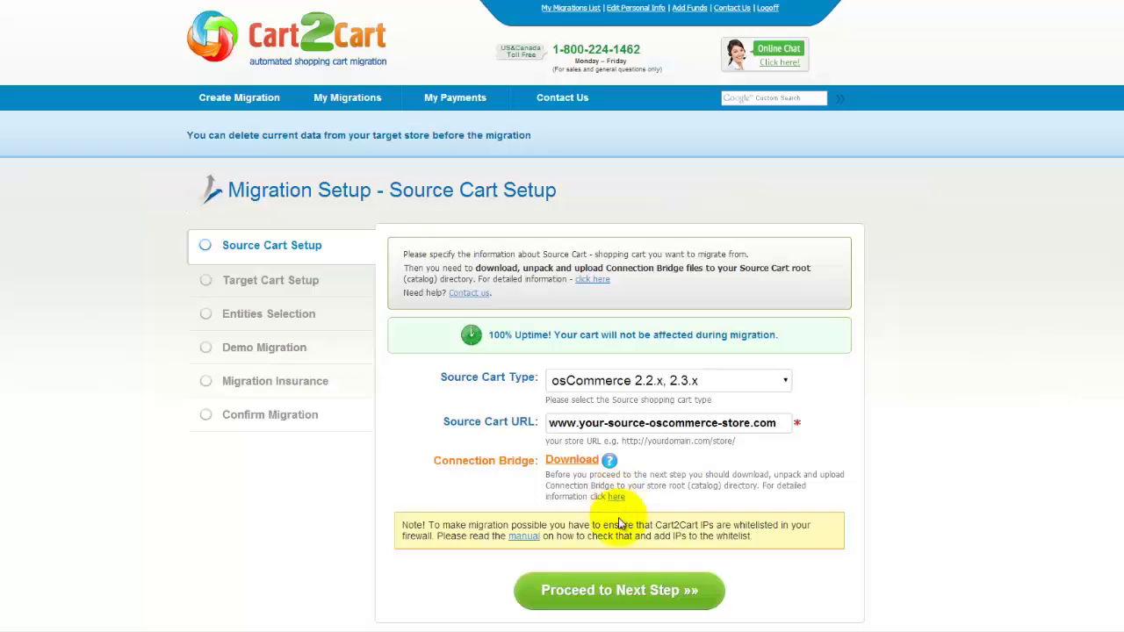
left_click(624, 591)
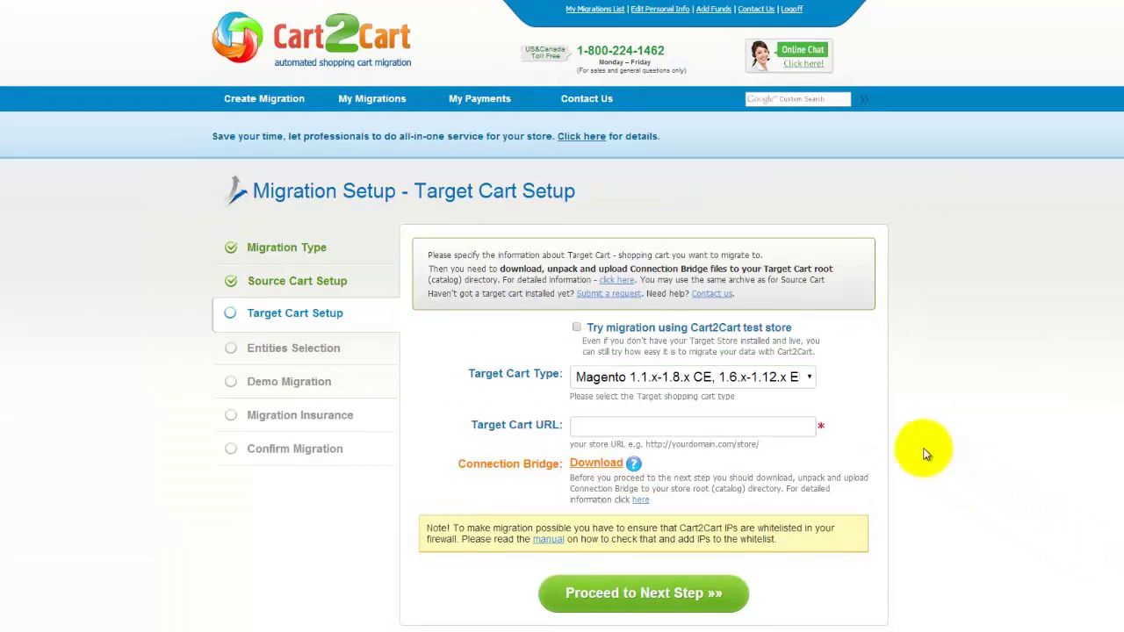
left_click(808, 376)
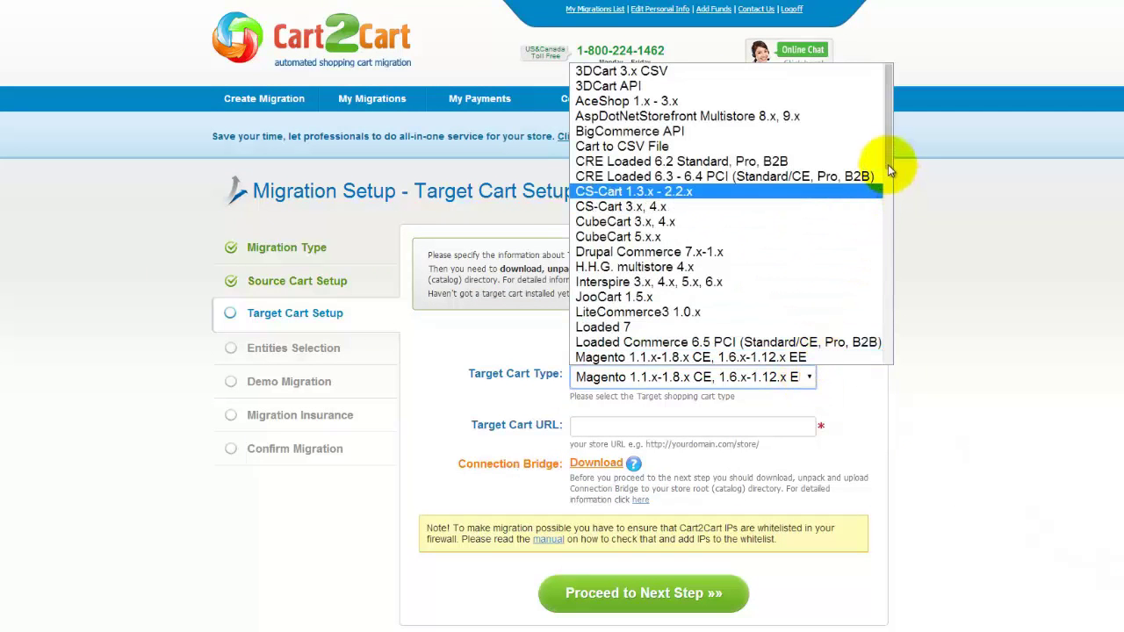
left_click_drag(888, 164, 890, 251)
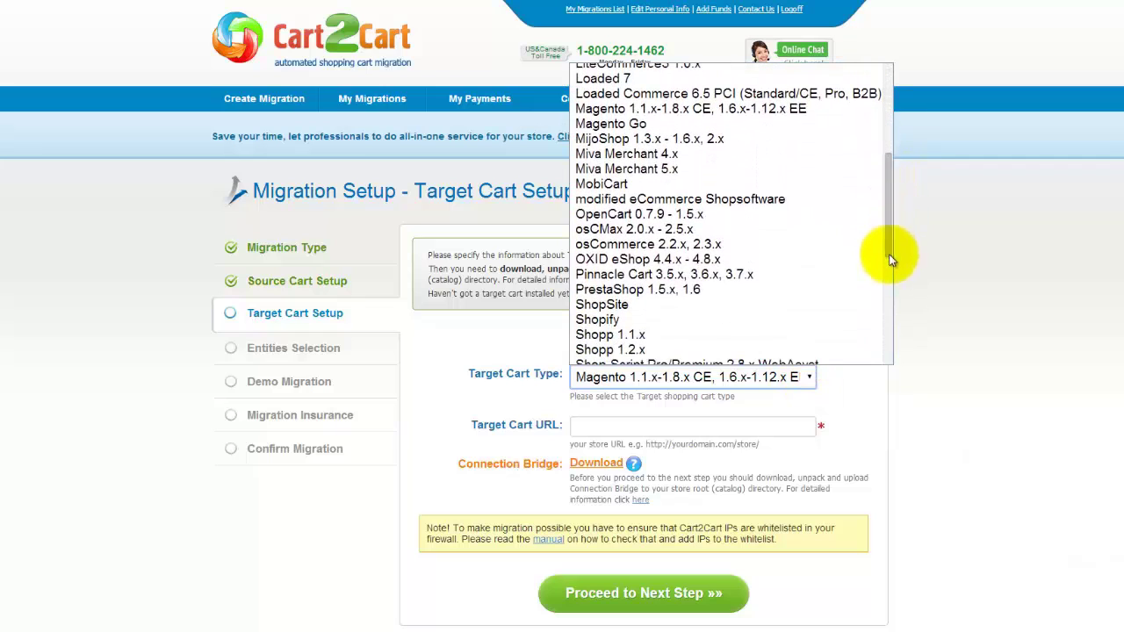
left_click(711, 291)
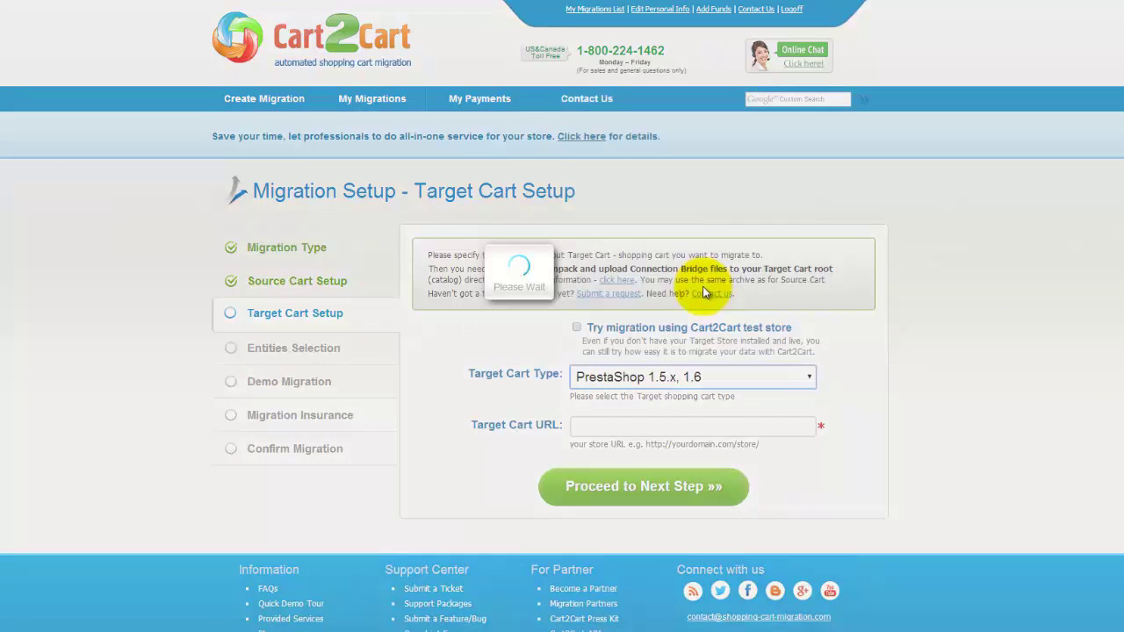
left_click(597, 427)
type("www.your-ta")
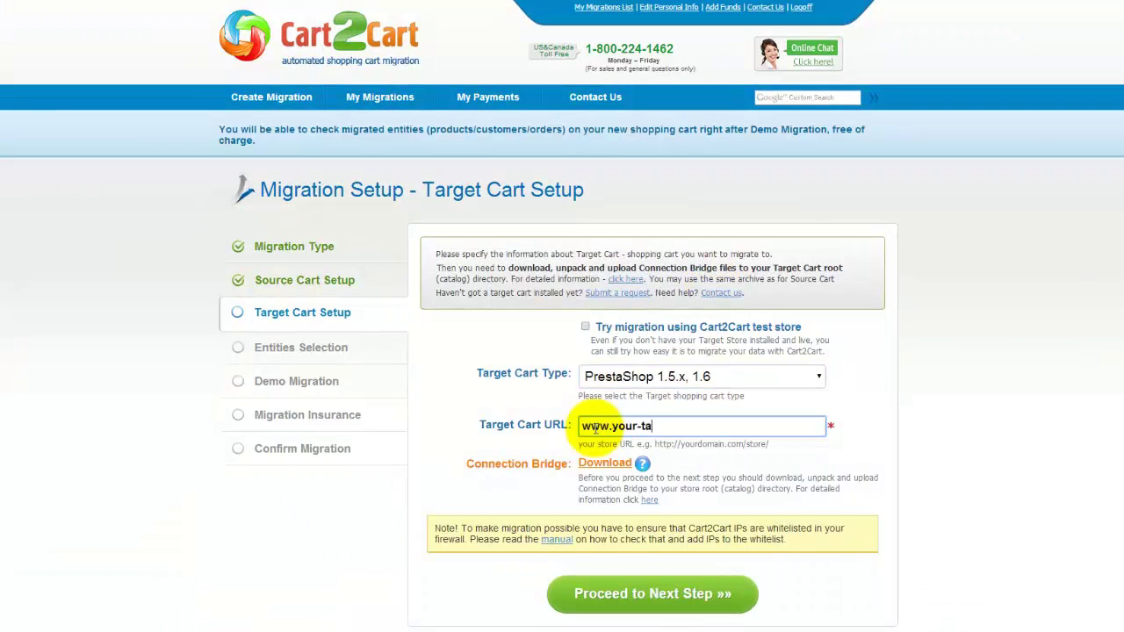
type("rget-prestashop-store.com")
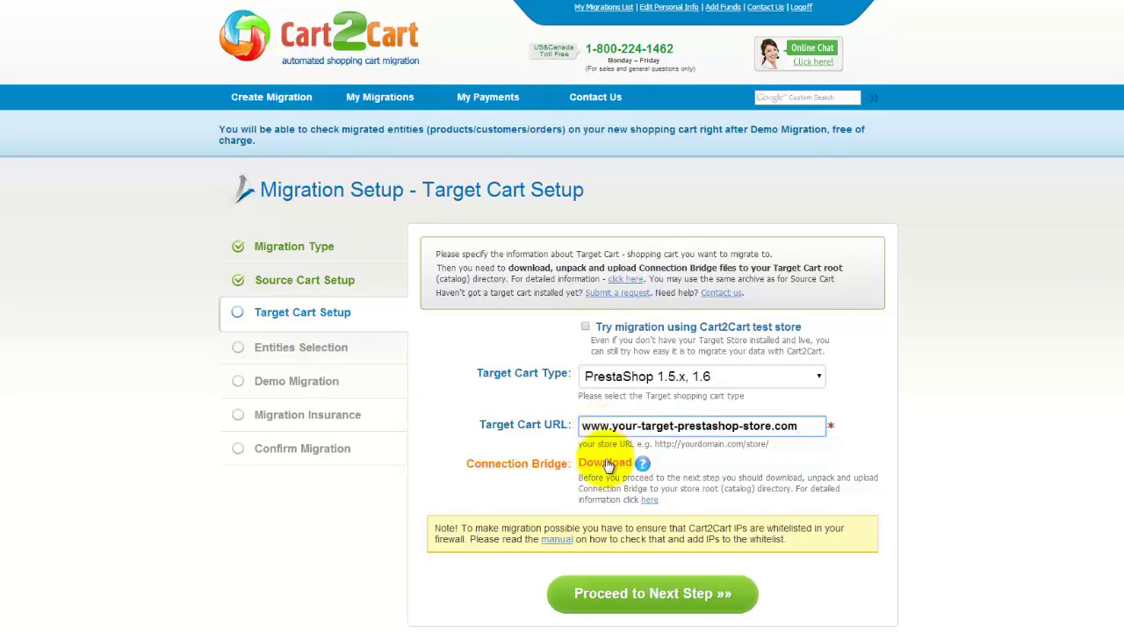
left_click(661, 594)
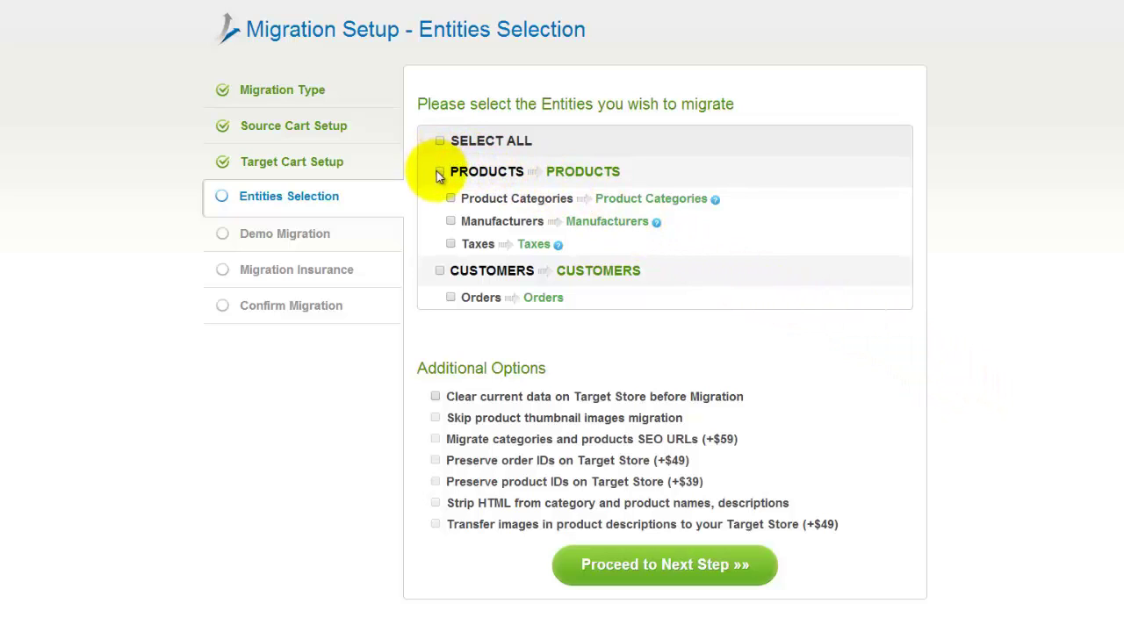
- Select all entities for migration, leaving clear-target-data and preserve-order-IDs options off, and proceed
left_click(450, 198)
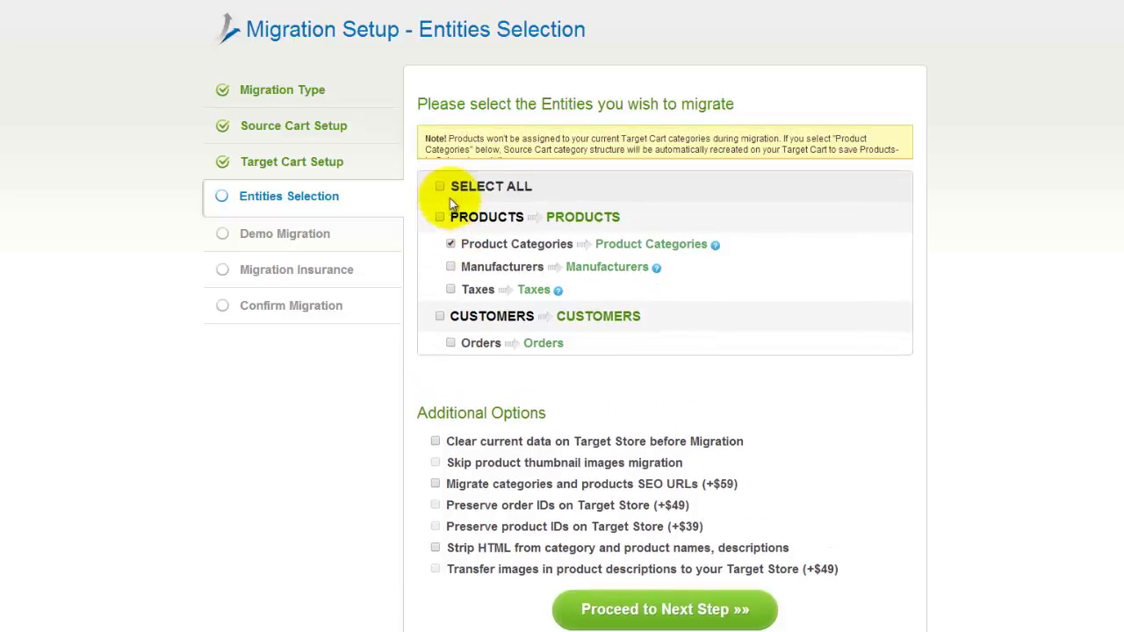
left_click(451, 254)
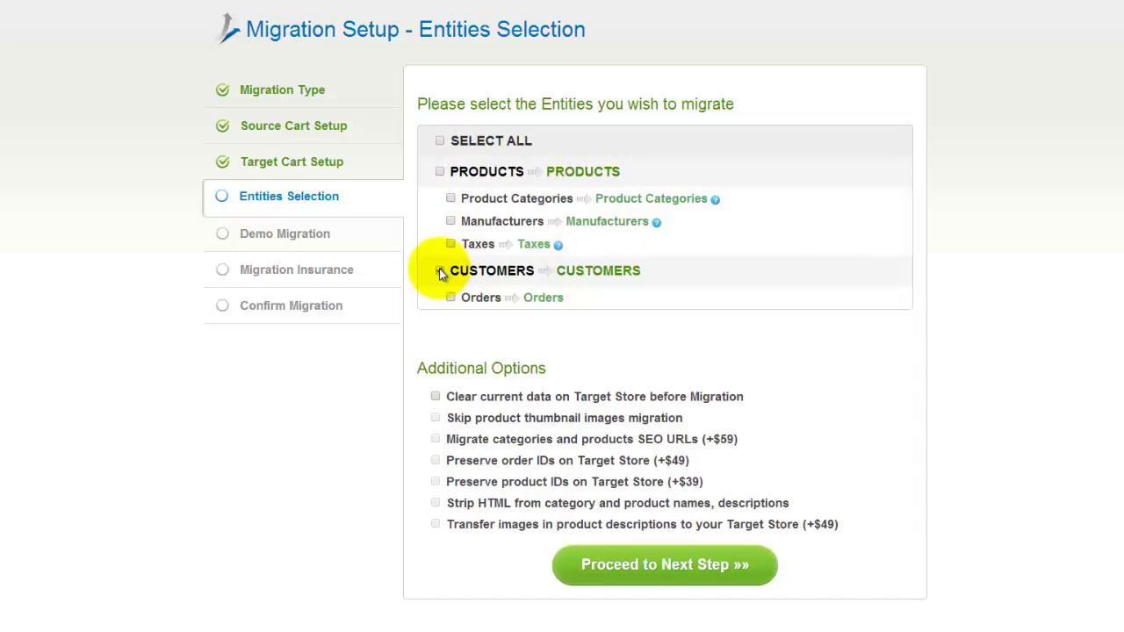
left_click(441, 142)
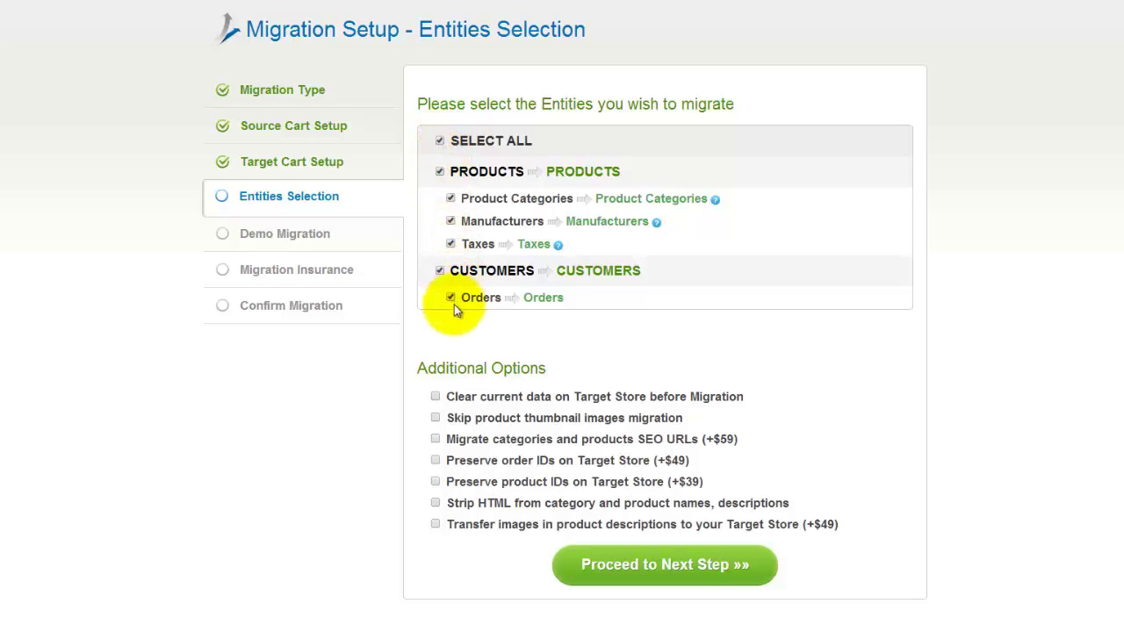
left_click(435, 396)
left_click(435, 397)
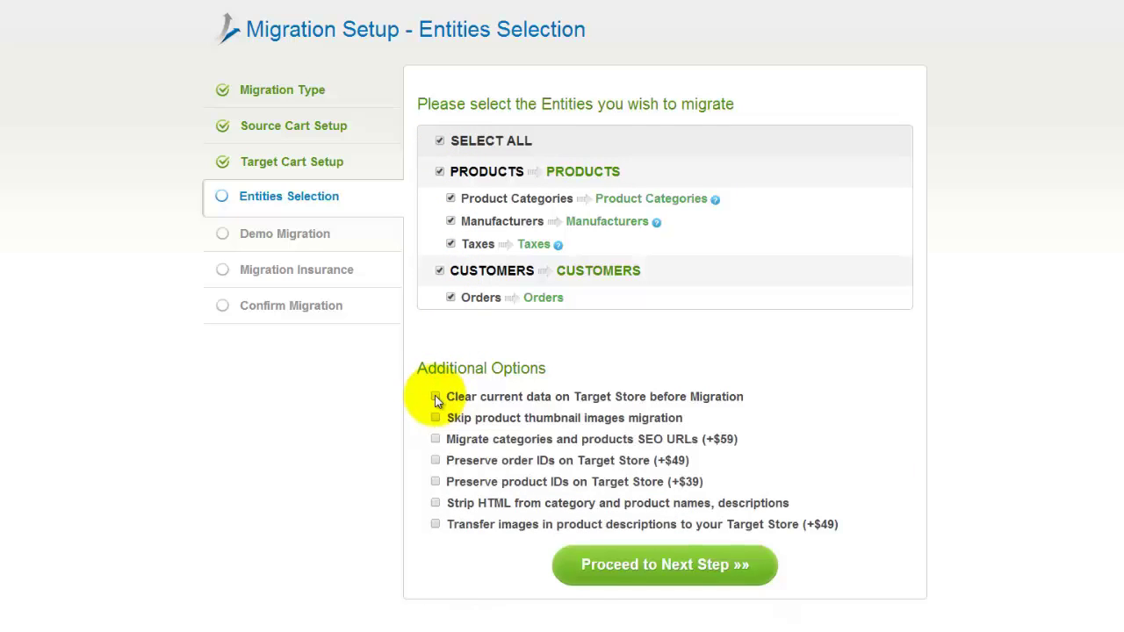
left_click(436, 460)
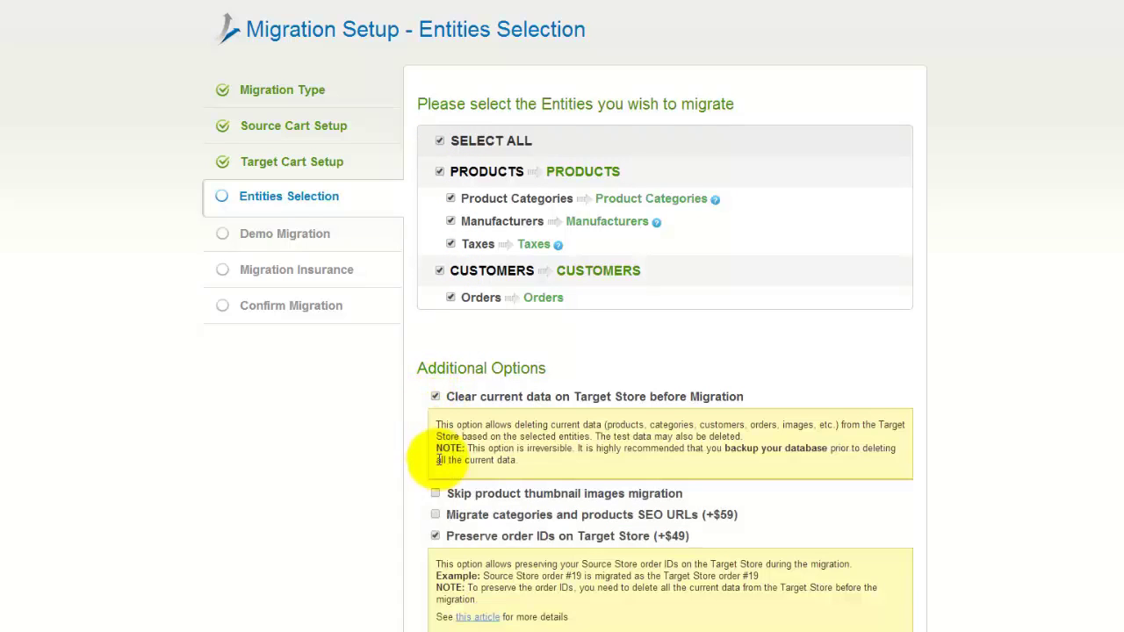
left_click(435, 535)
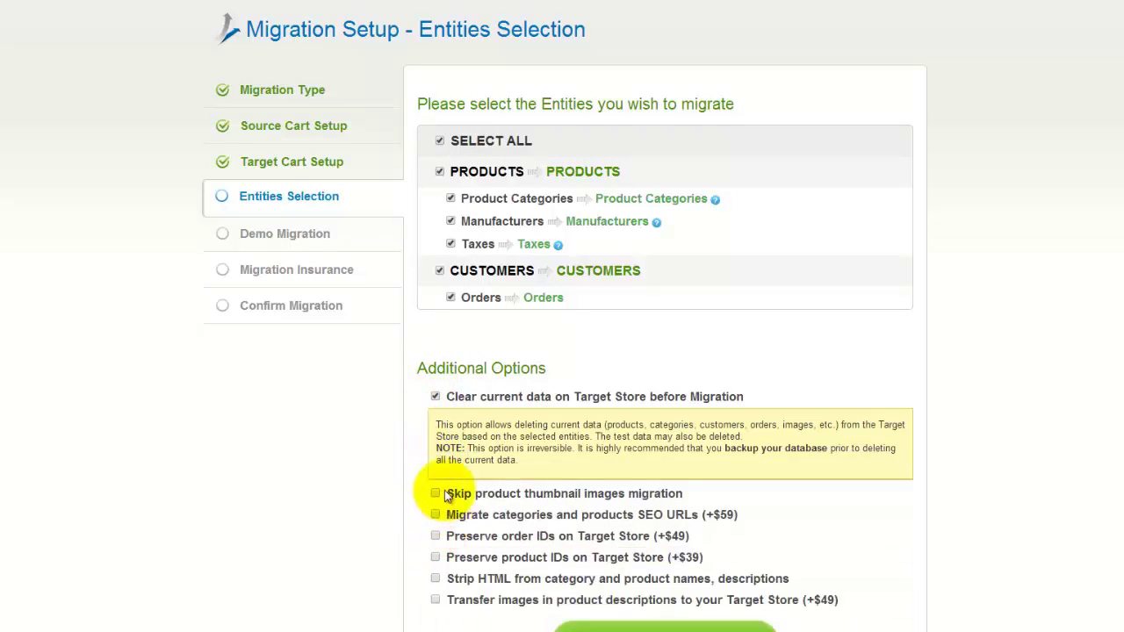
left_click(434, 396)
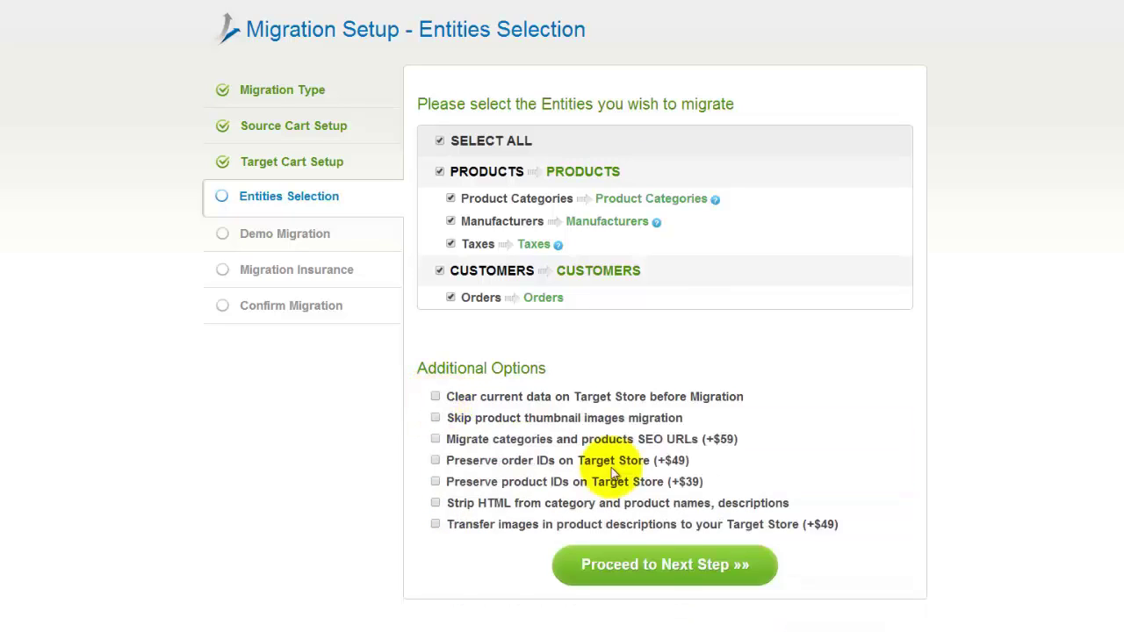
left_click(687, 557)
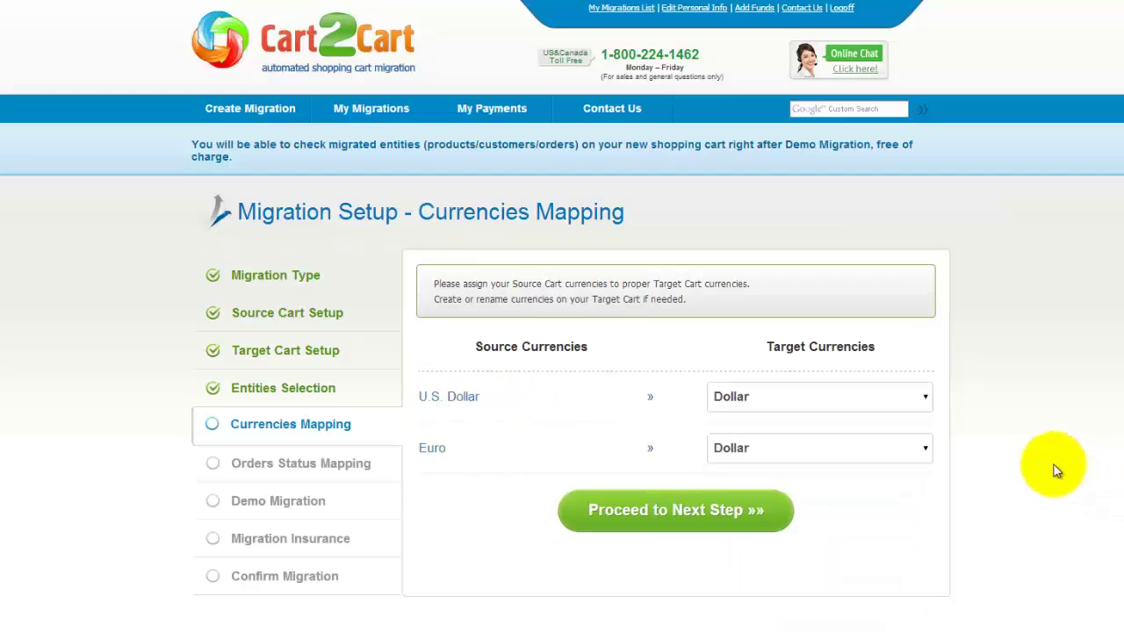
- Map both U.S. Dollar and Euro to the target currency Dollar and proceed
left_click(921, 397)
left_click(845, 421)
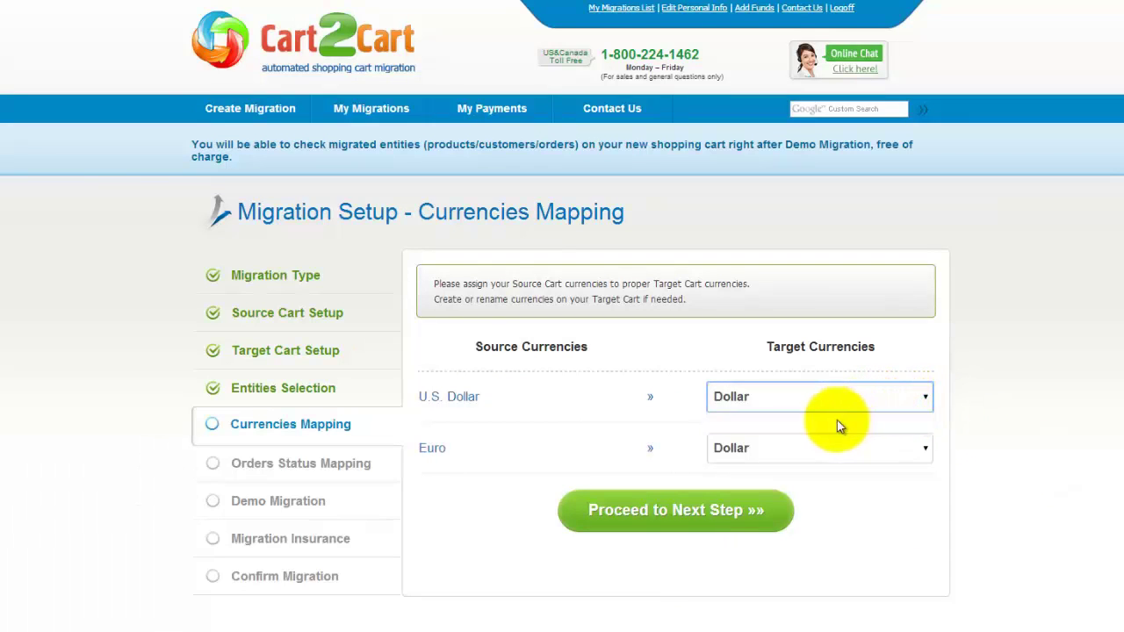
left_click(781, 449)
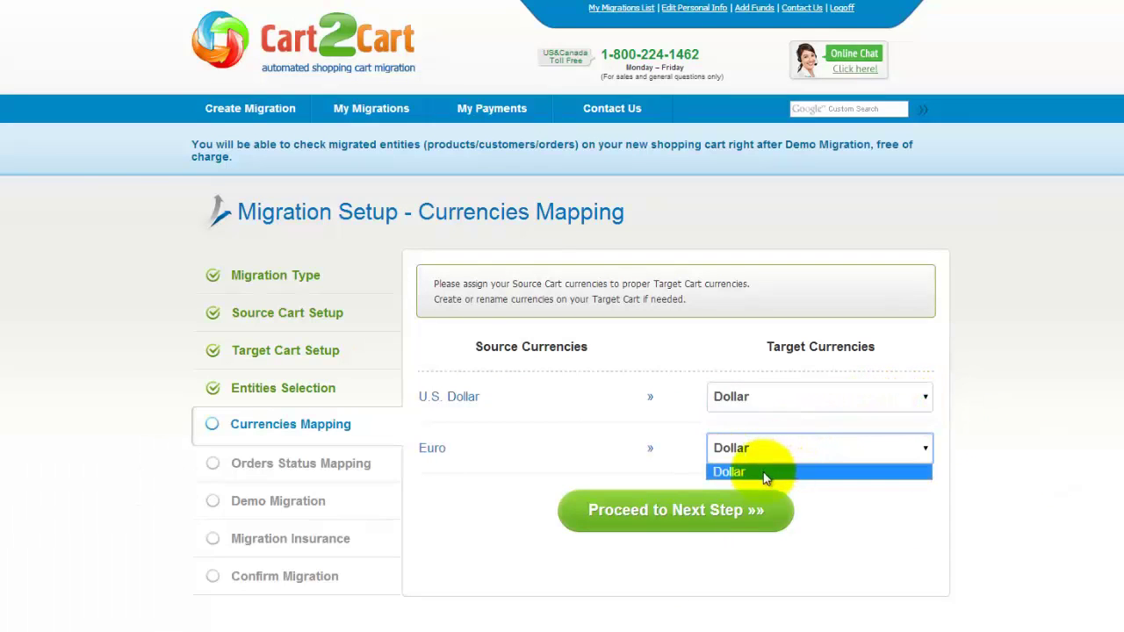
left_click(765, 471)
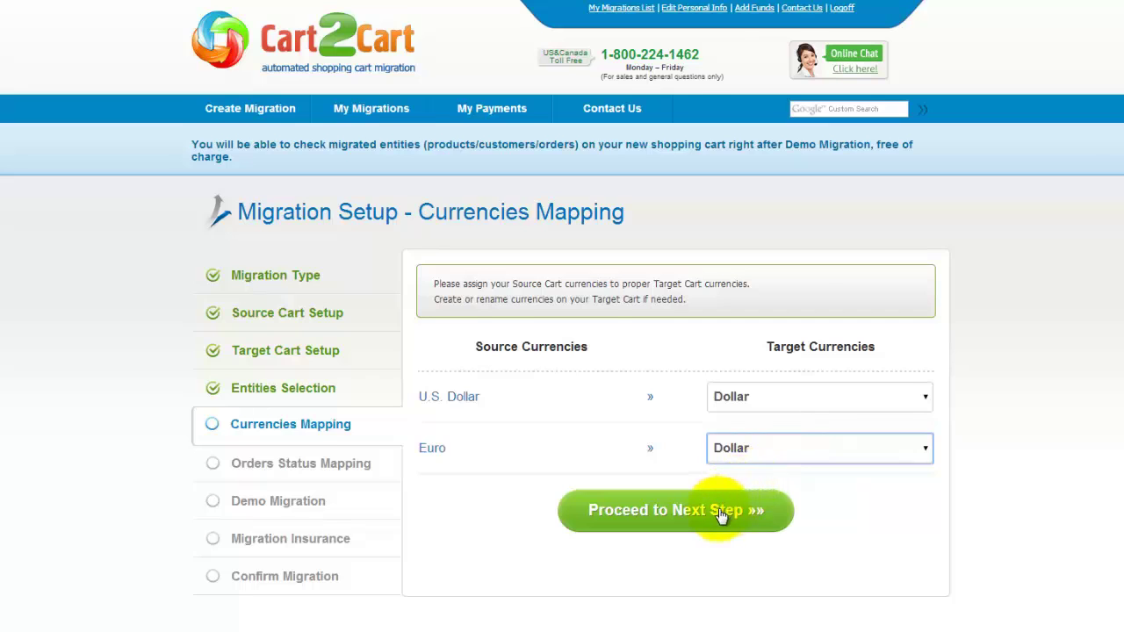
left_click(720, 512)
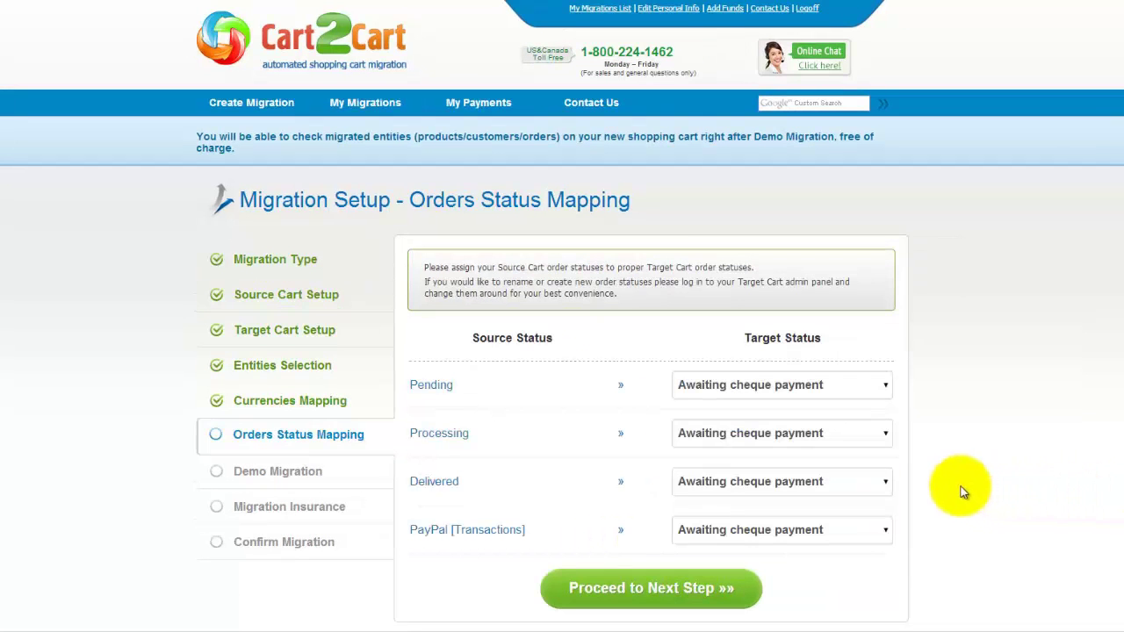
- Map Delivered orders to Shipped, keep Pending as Awaiting cheque payment, and proceed
left_click(848, 484)
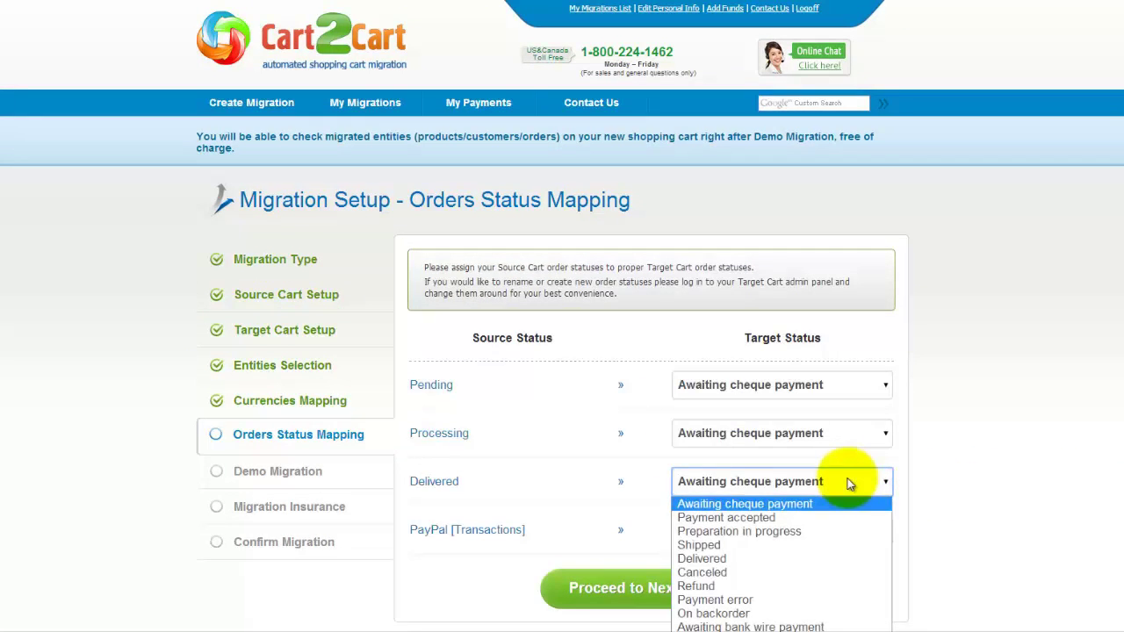
left_click(794, 546)
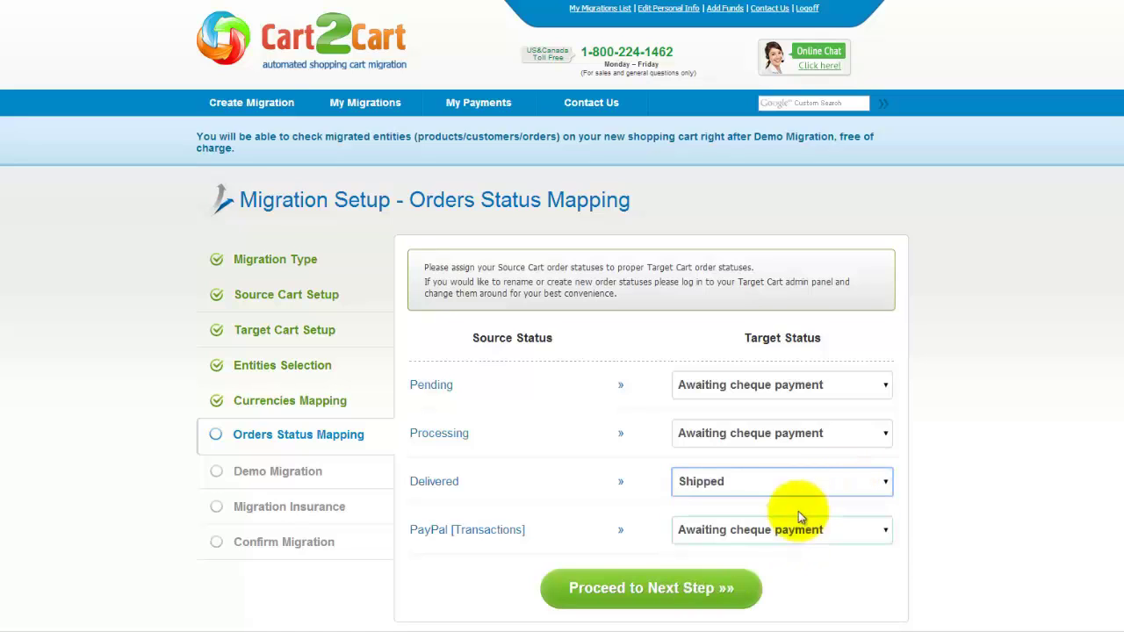
left_click(804, 389)
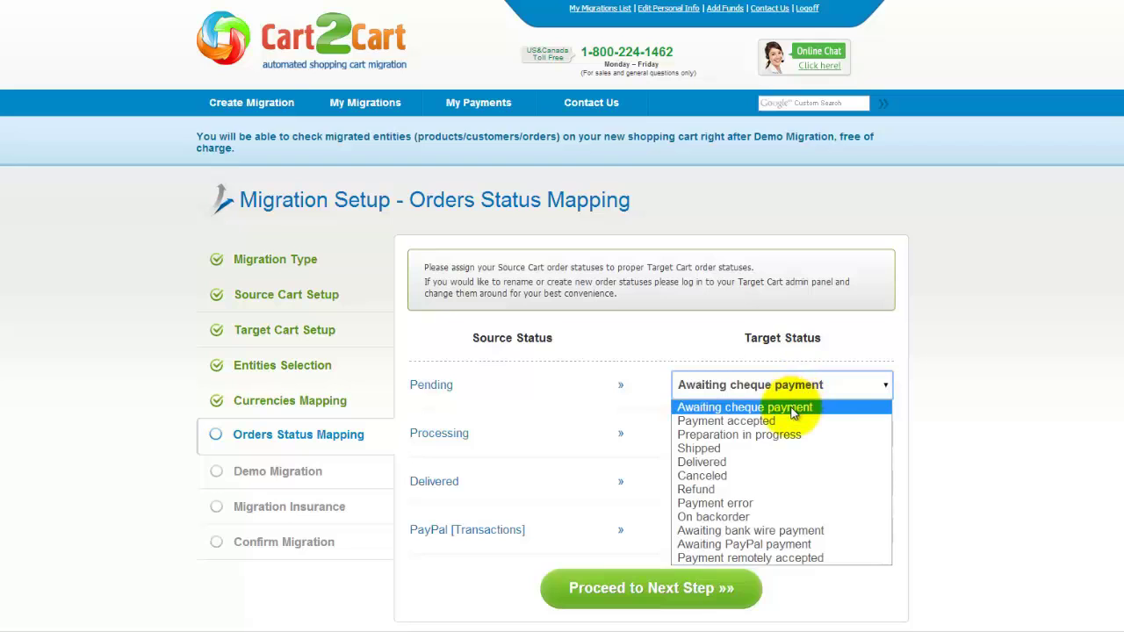
left_click(795, 411)
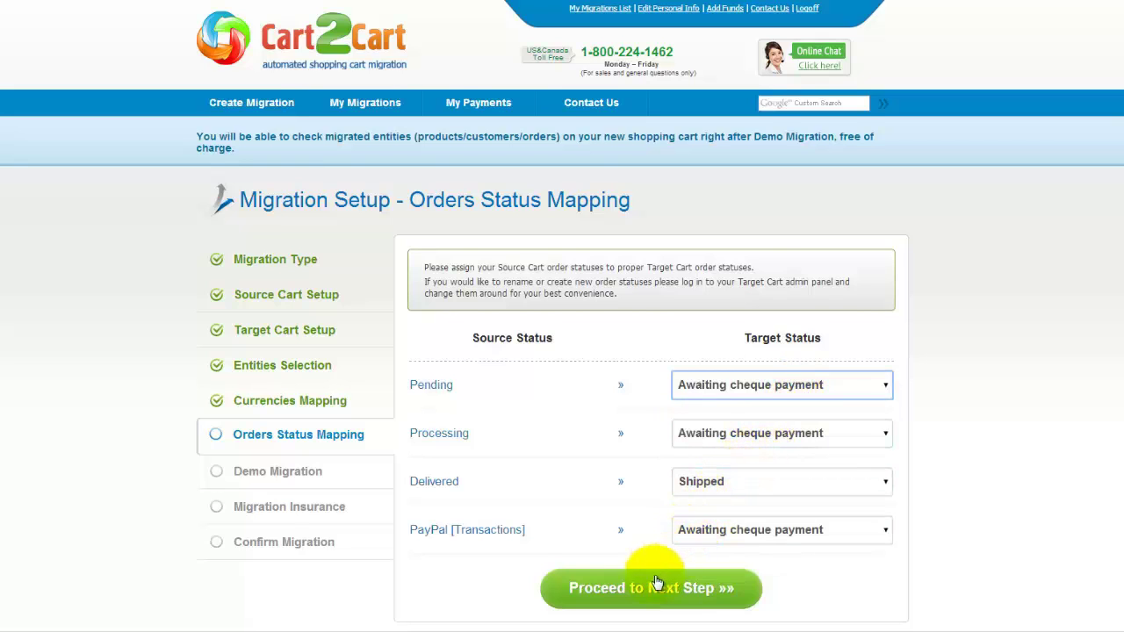
left_click(657, 585)
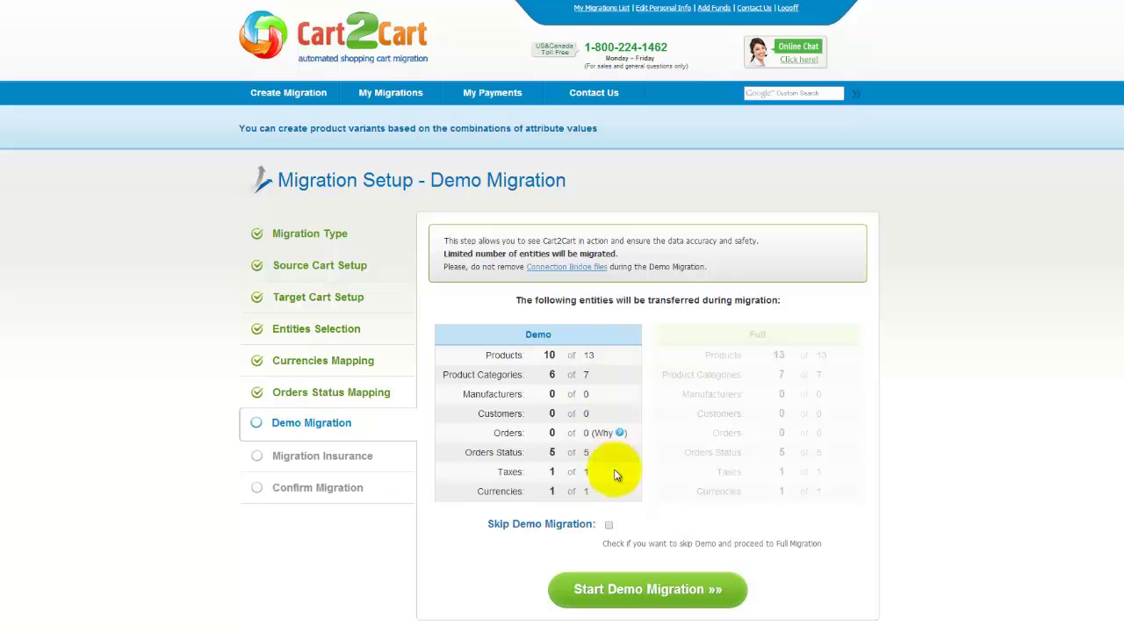
- Leave Skip Demo Migration unchecked and start the demo migration
left_click(608, 525)
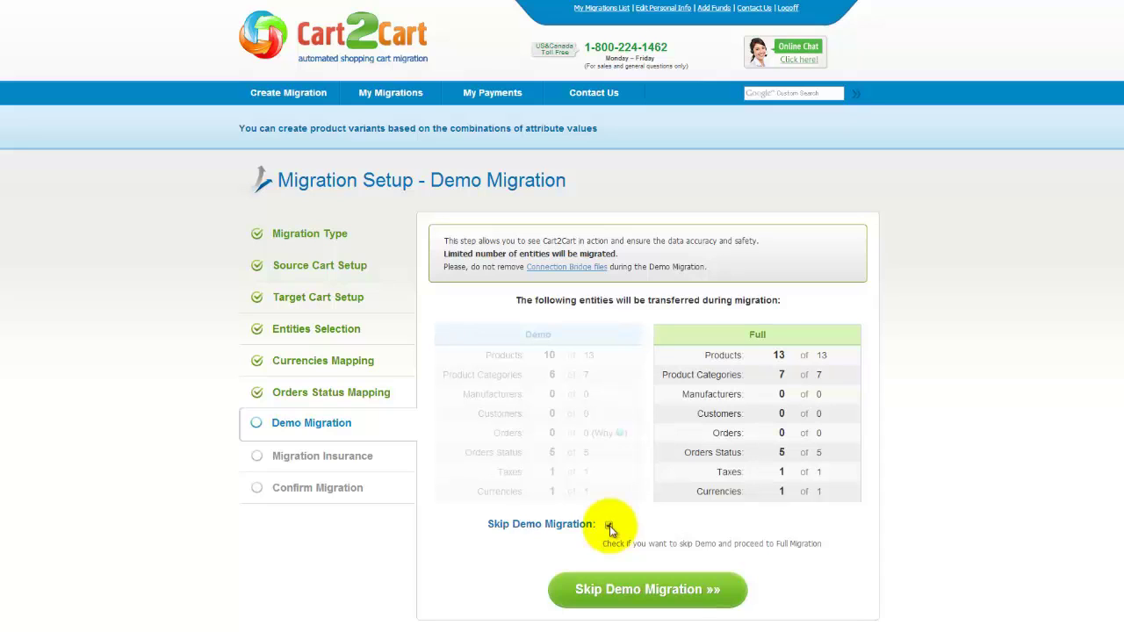
left_click(608, 525)
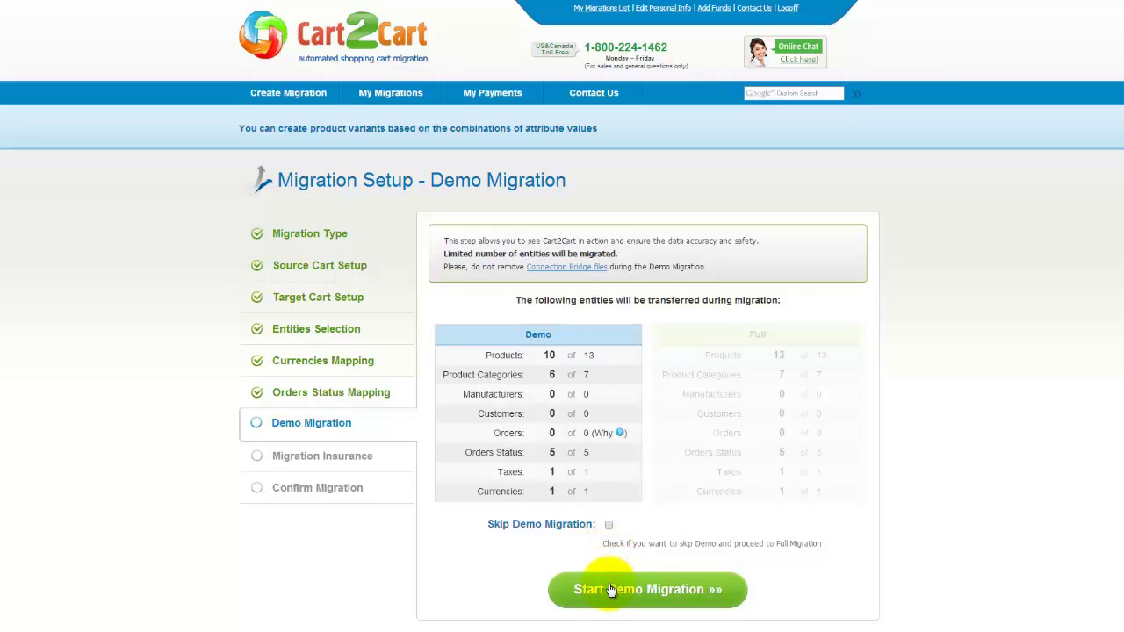
left_click(612, 590)
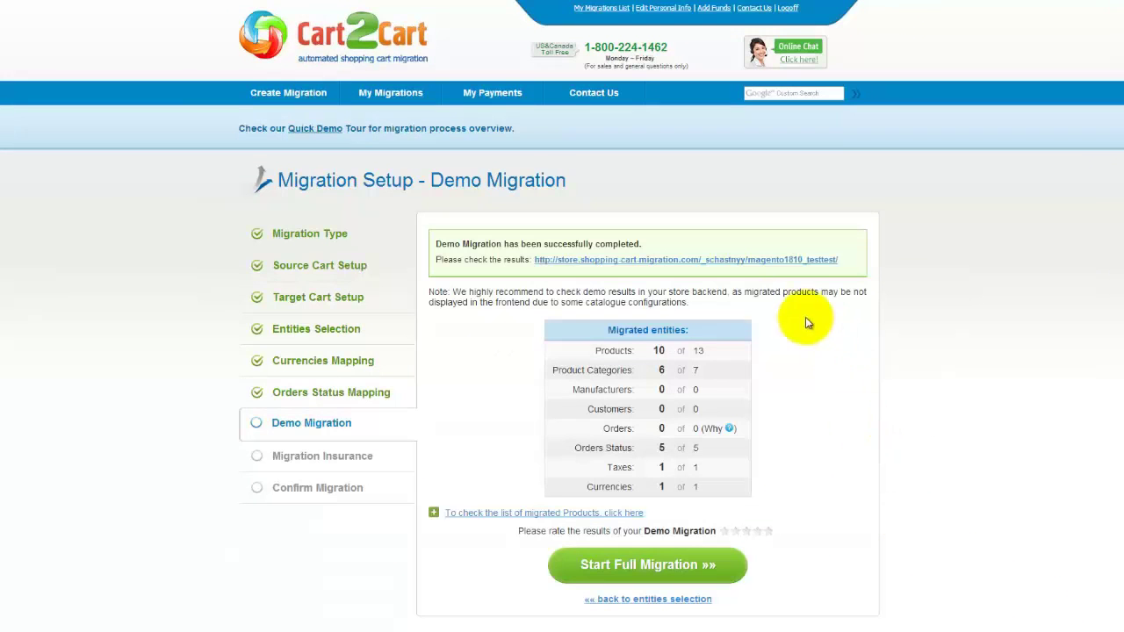
- Check the migrated products list, rate the demo five stars, and continue to full migration
left_click(625, 511)
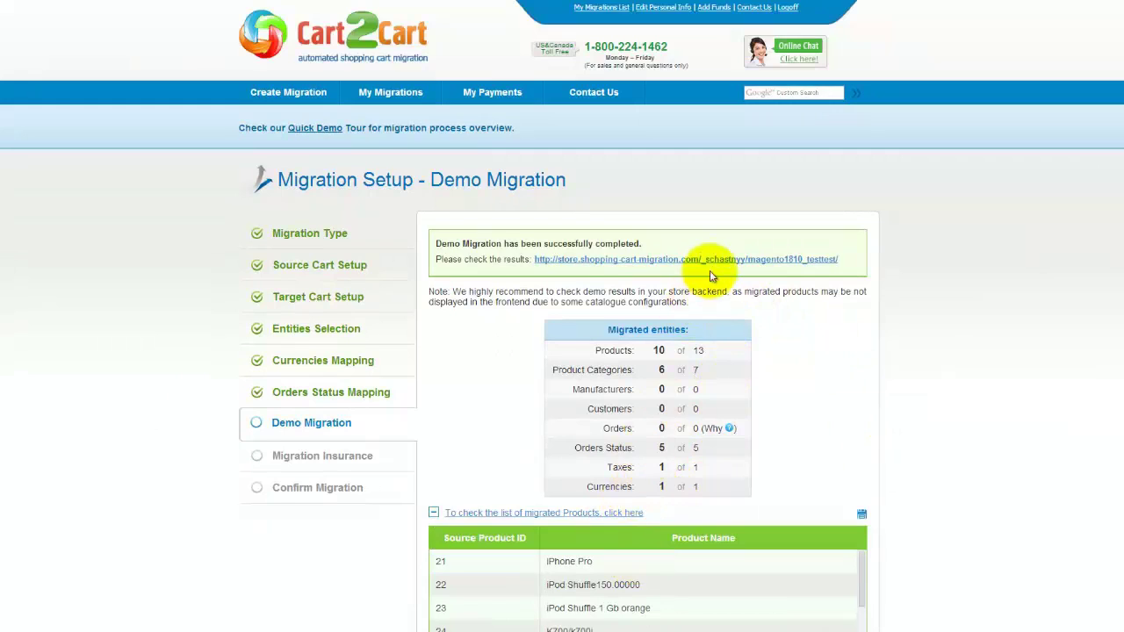
left_click(709, 260)
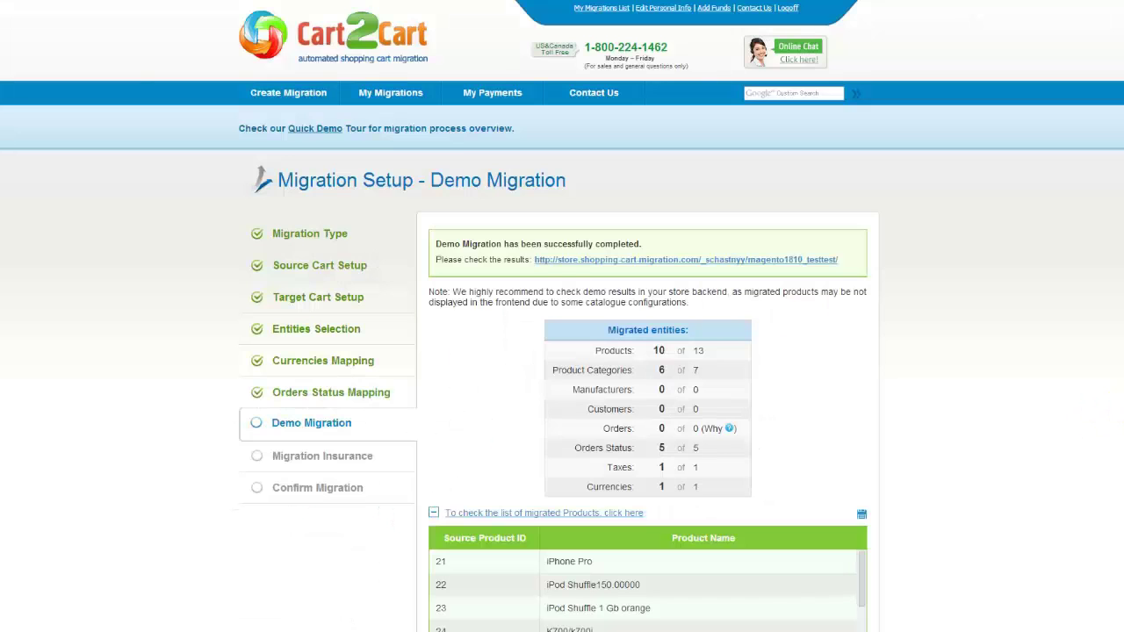
left_click(634, 514)
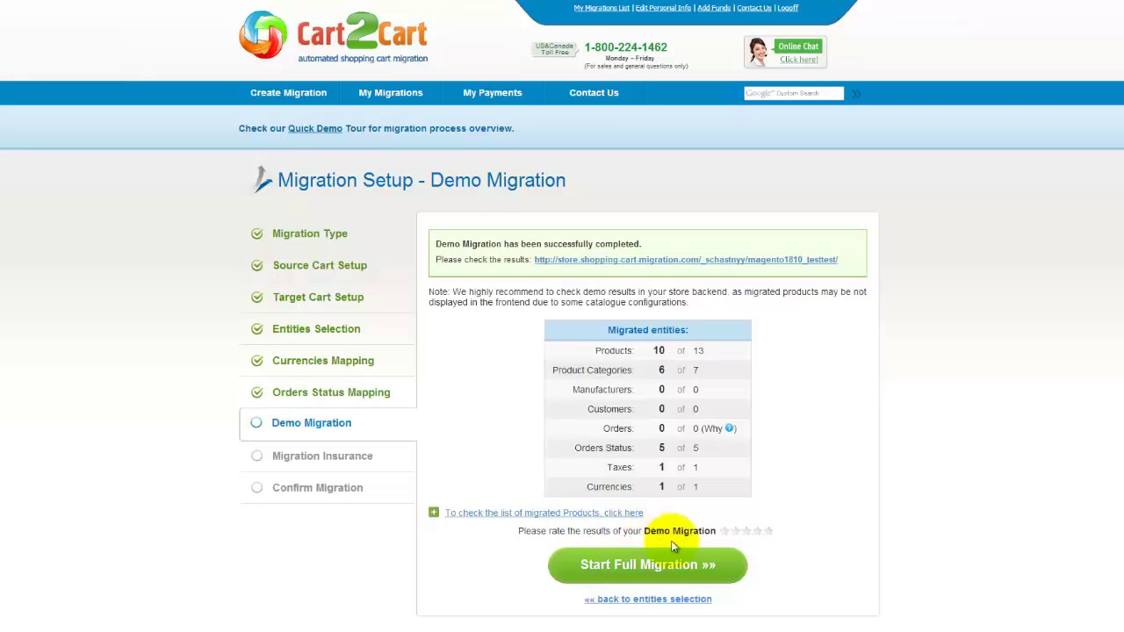
left_click(768, 532)
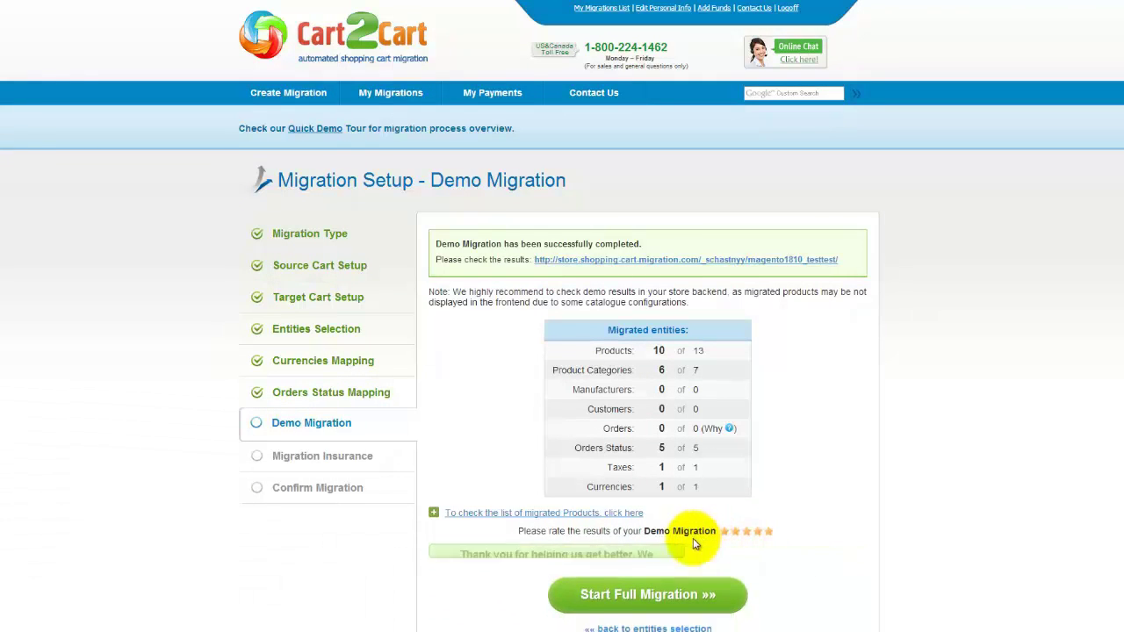
left_click(668, 566)
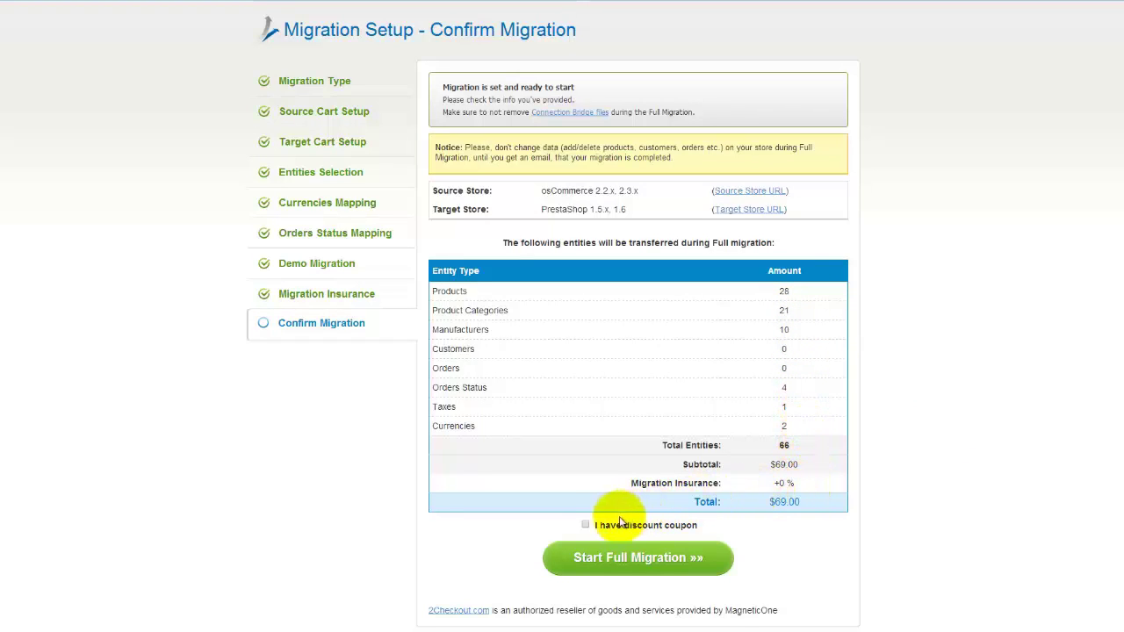
- Start the full migration of 66 entities at $69.00 with the discount coupon option unticked
left_click(586, 525)
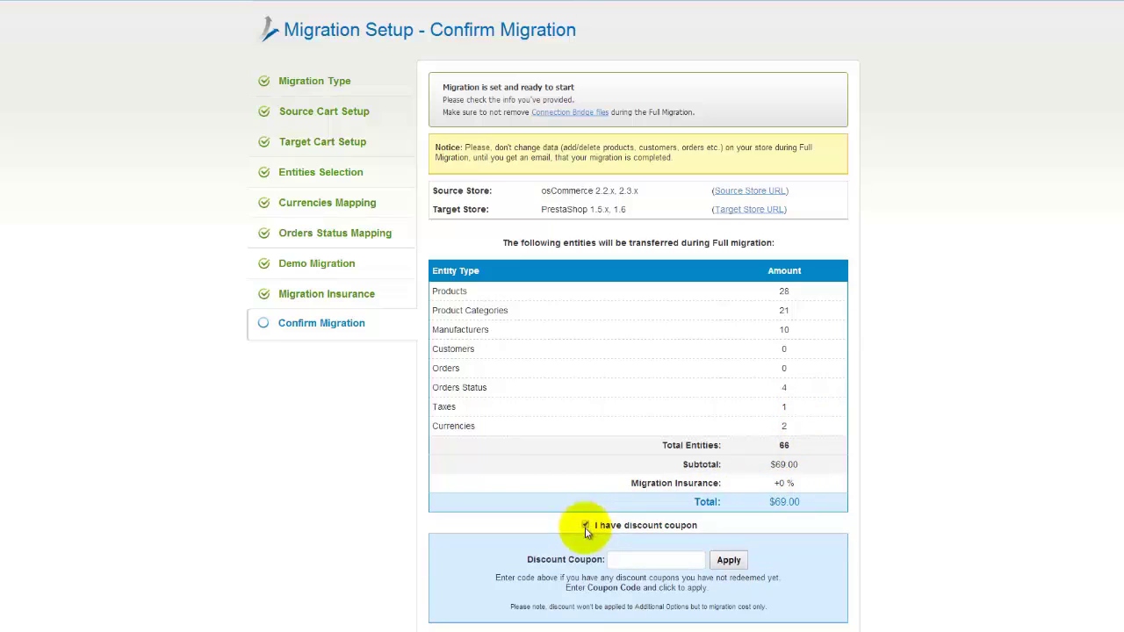
left_click(611, 559)
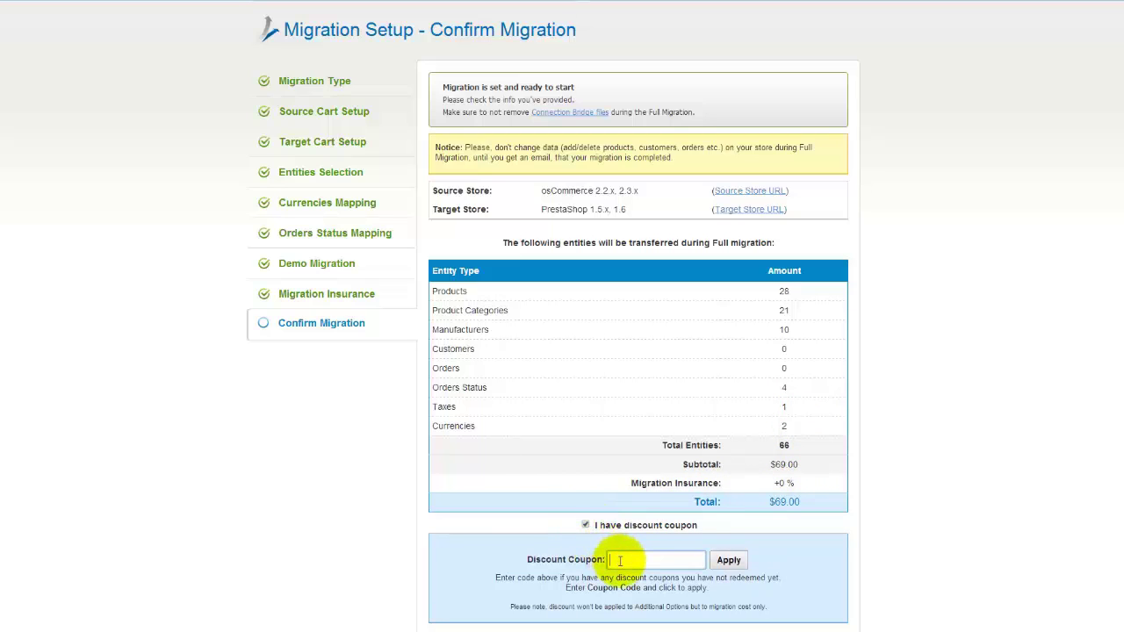
left_click(586, 525)
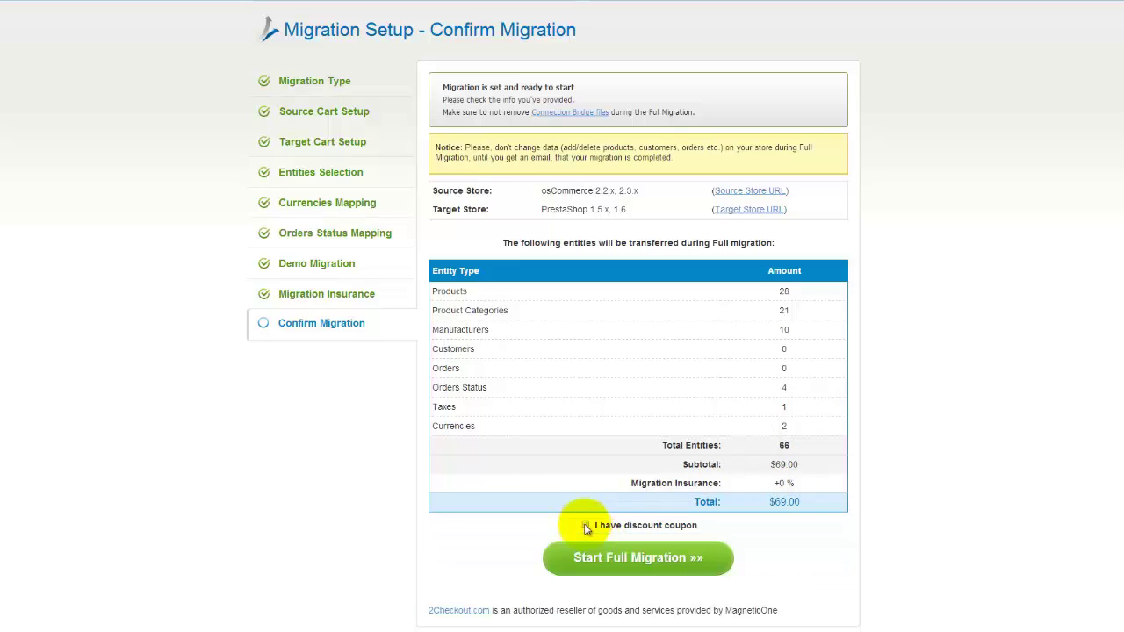
left_click(628, 557)
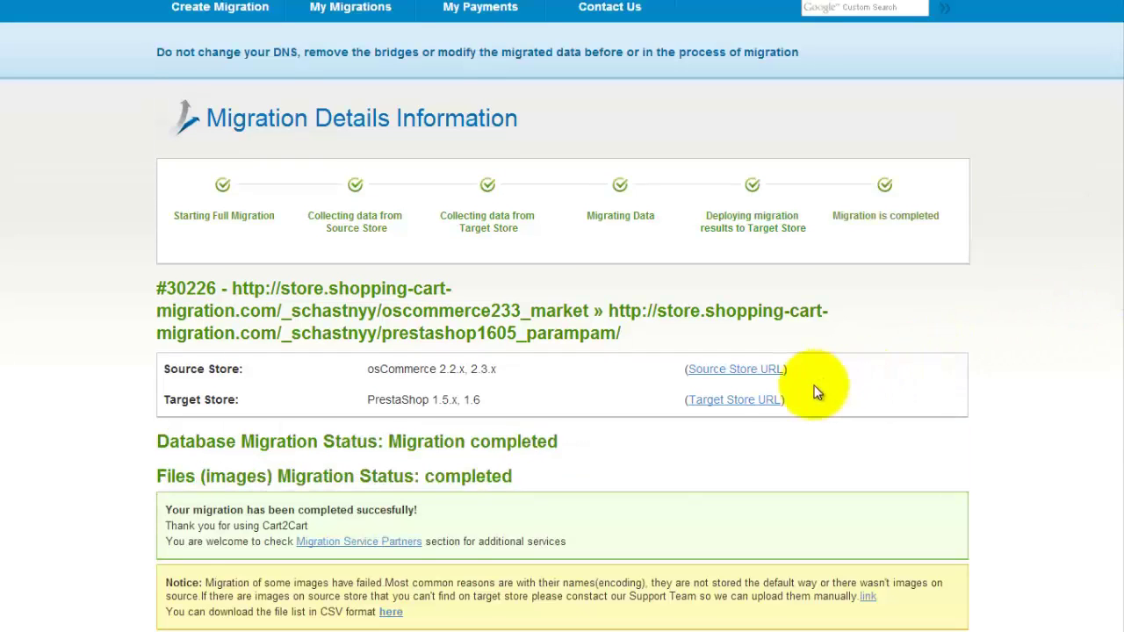
- Open the Target Store URL and scroll down the PrestaShop storefront's featured products
left_click(767, 401)
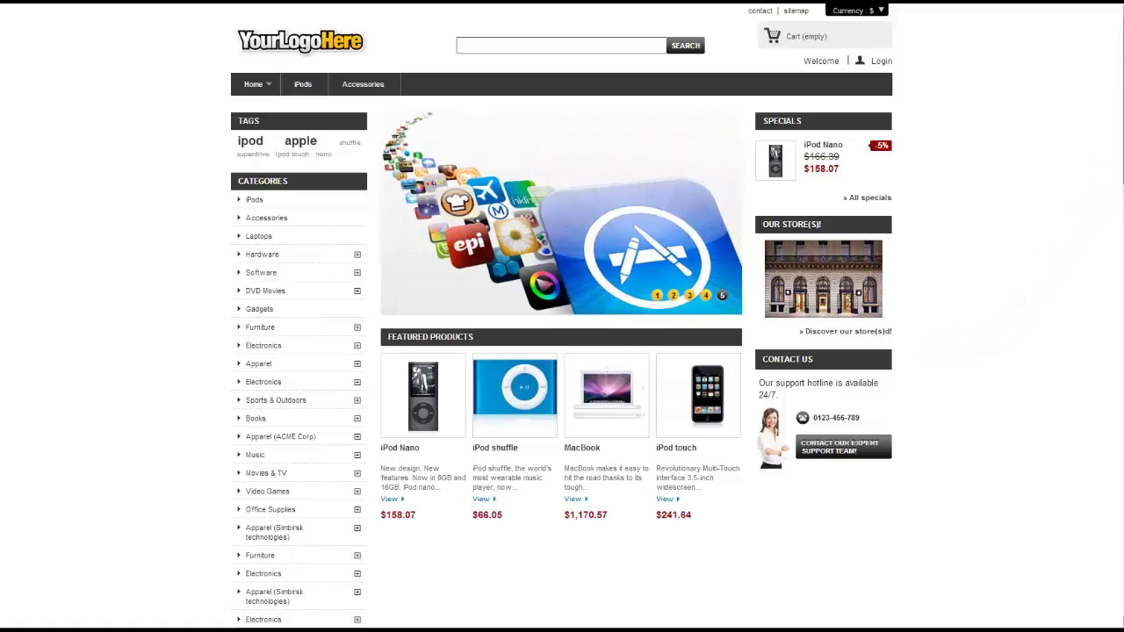
scroll(562, 316, "down", 3)
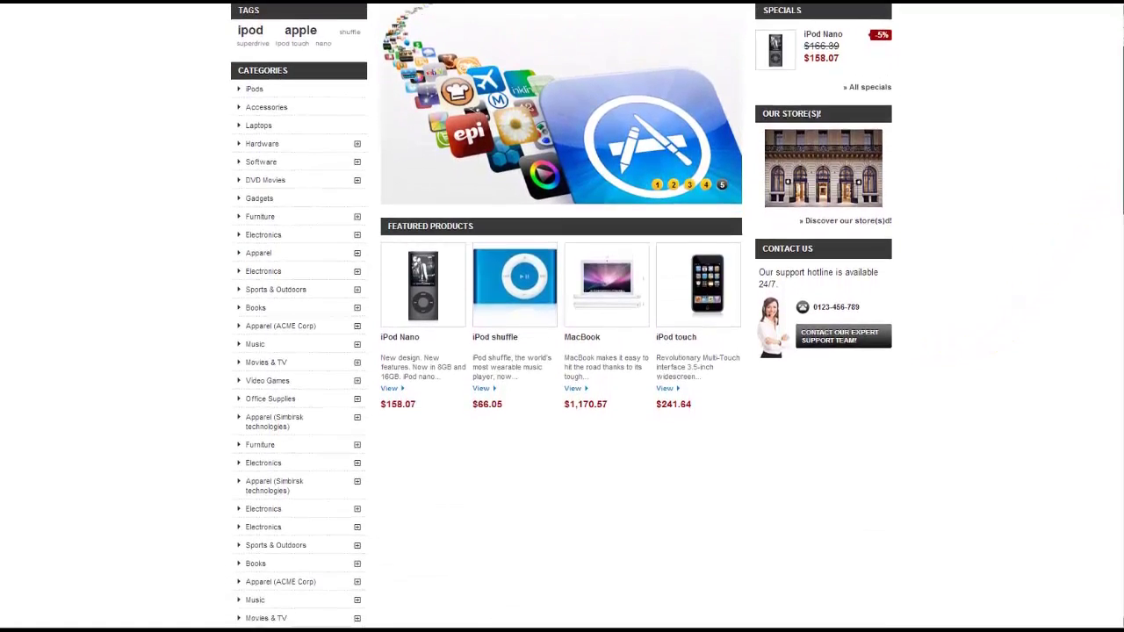
scroll(562, 316, "down", 2)
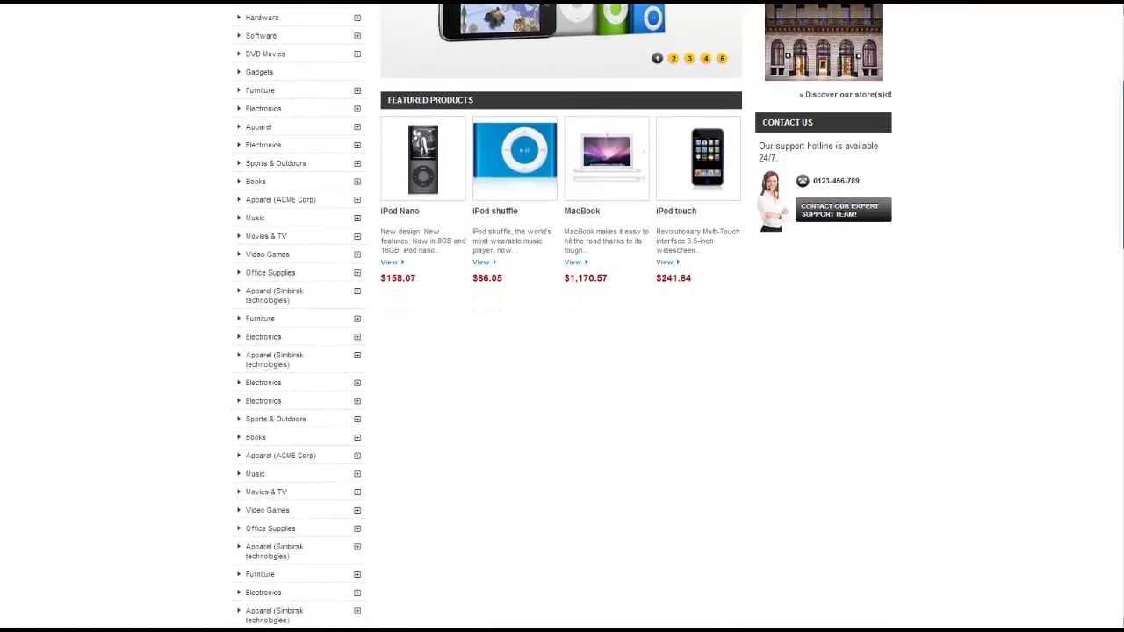